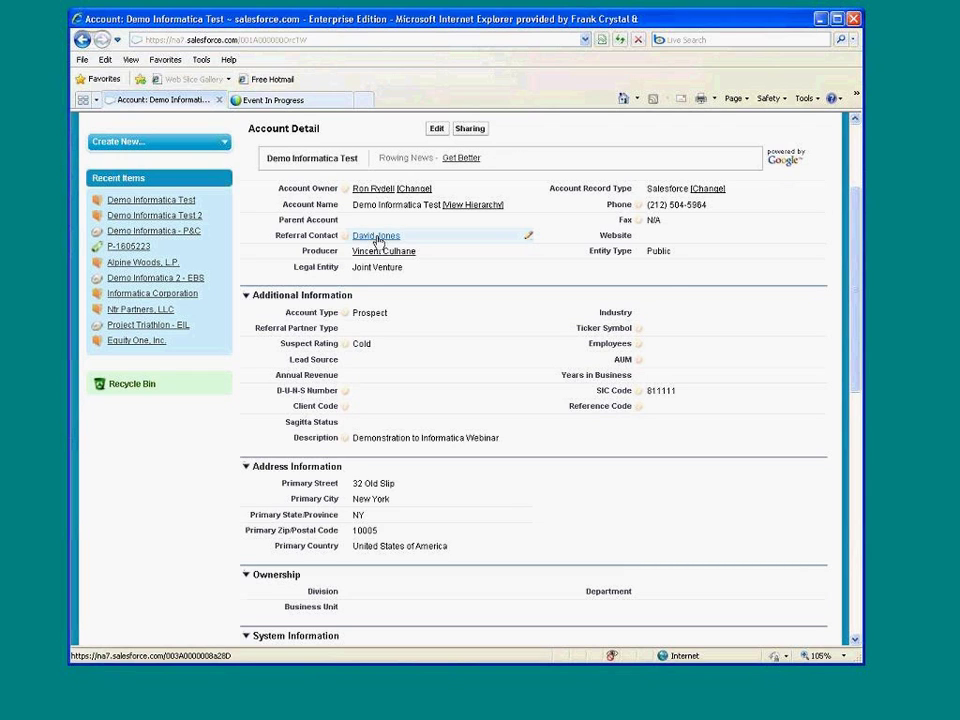
- Open the Demo Informatica - P&C opportunity from the related Opportunities of the Demo Informatica Test account
mouse_move(377, 238)
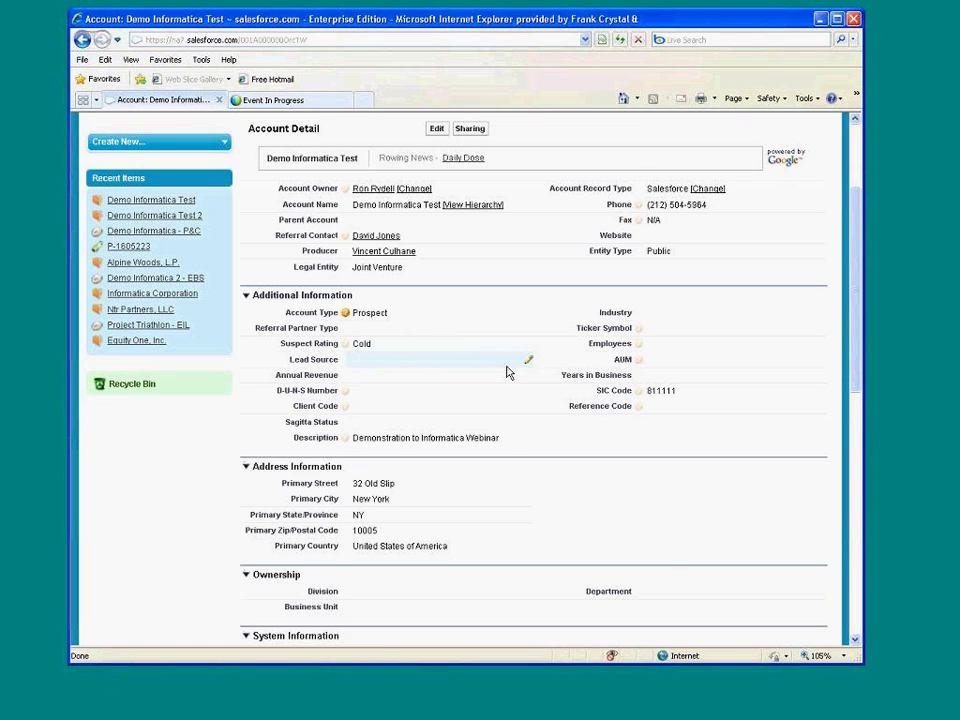
scroll(508, 372, down, 3)
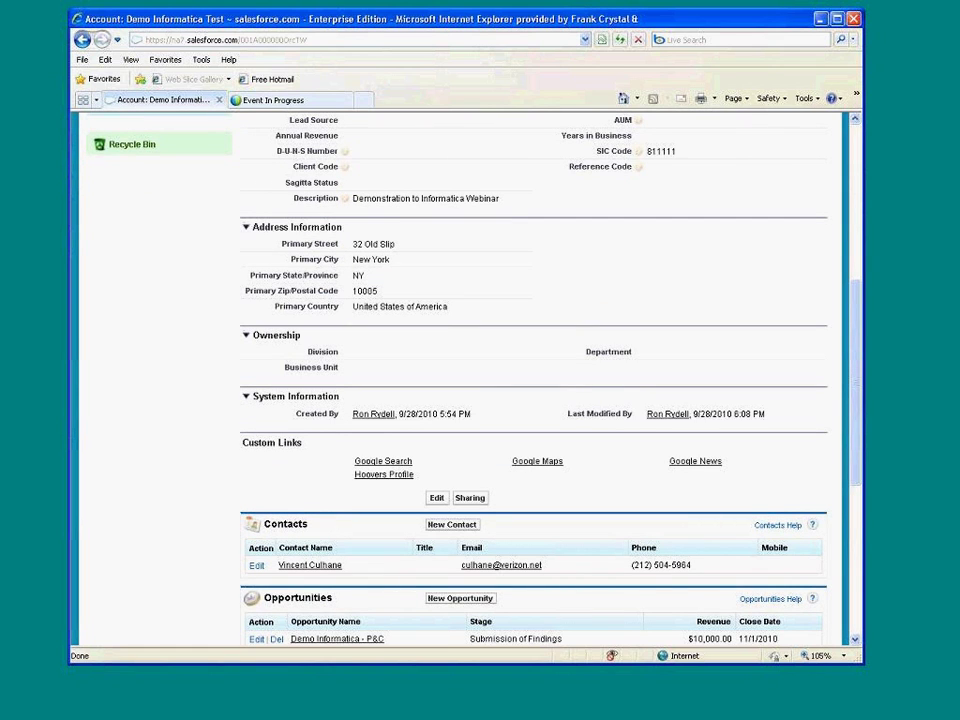
scroll(557, 461, down, 3)
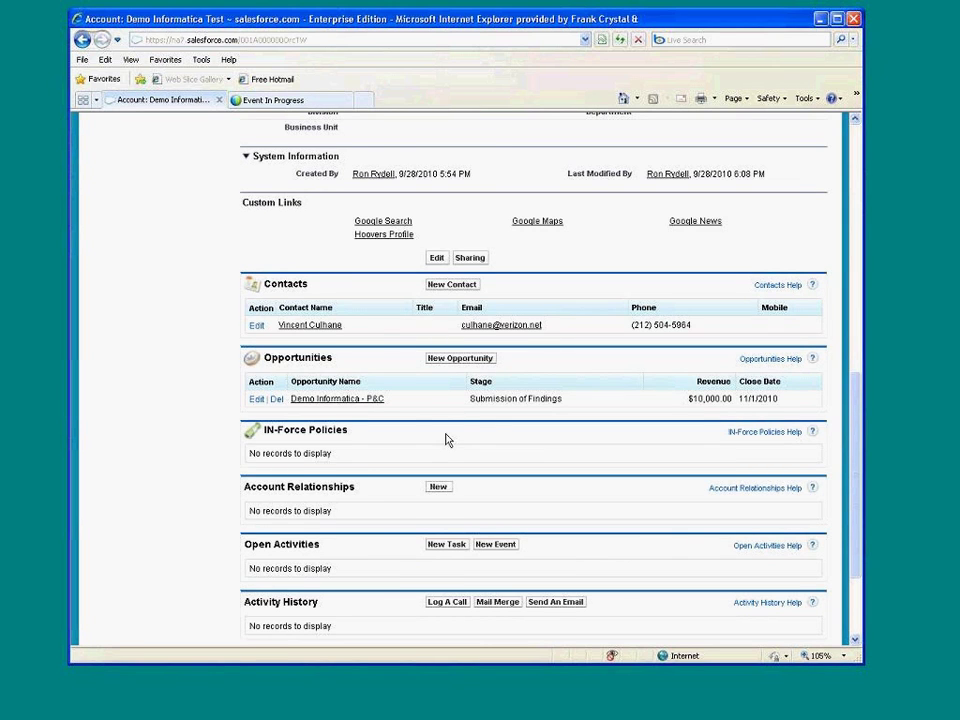
scroll(447, 440, down, 1)
click(327, 320)
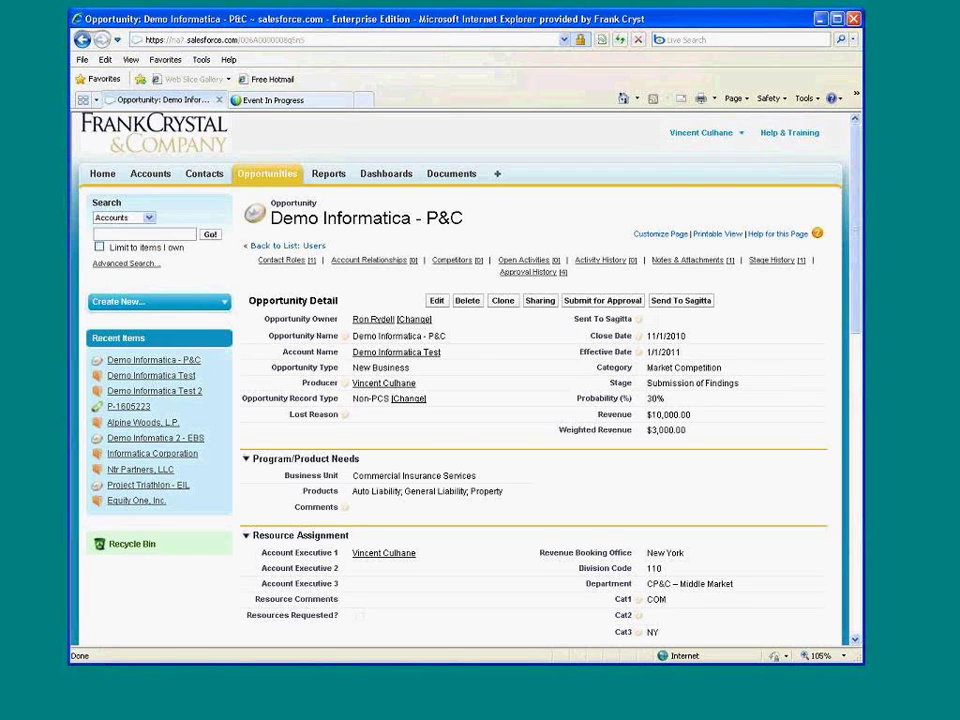
- Examine the opportunity's details, product needs, attachments, stage history, approval history and resource assignment
scroll(562, 313, down, 2)
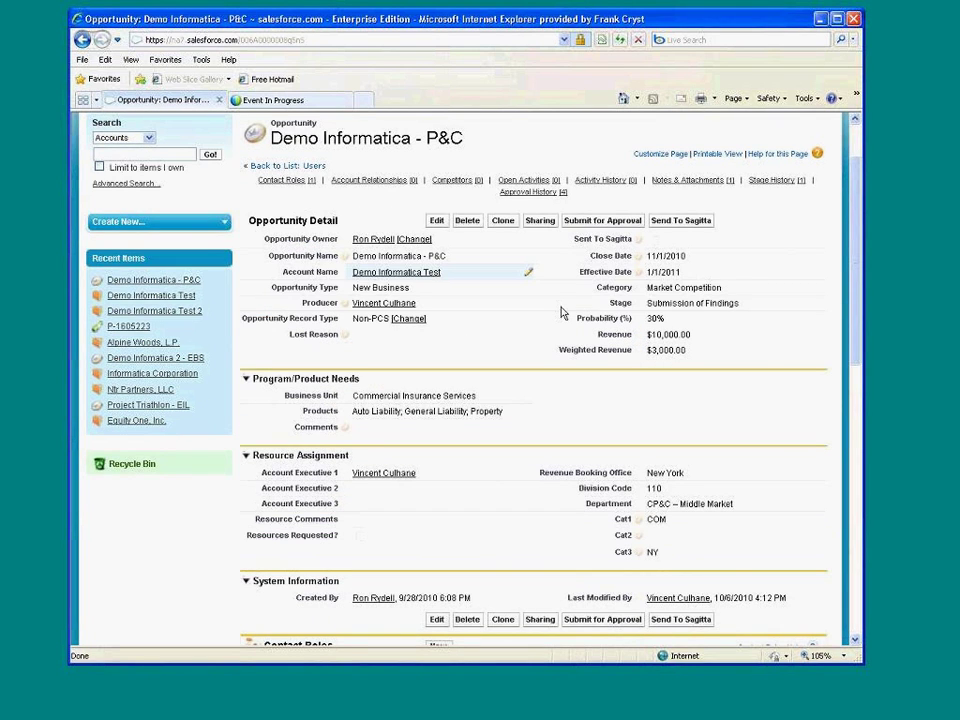
scroll(562, 313, down, 2)
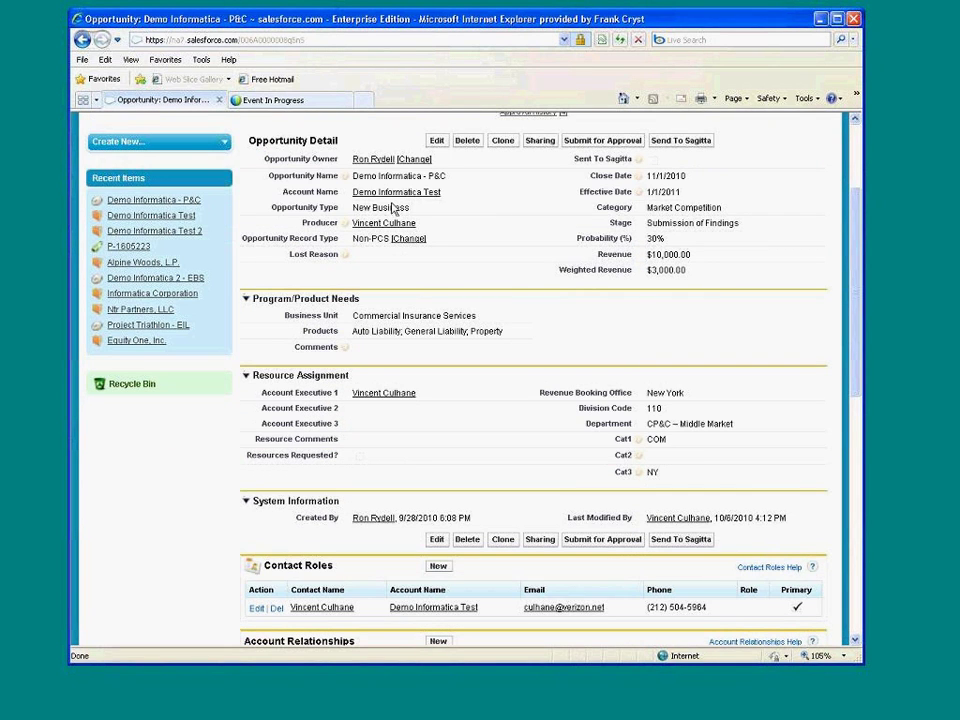
scroll(395, 208, down, 4)
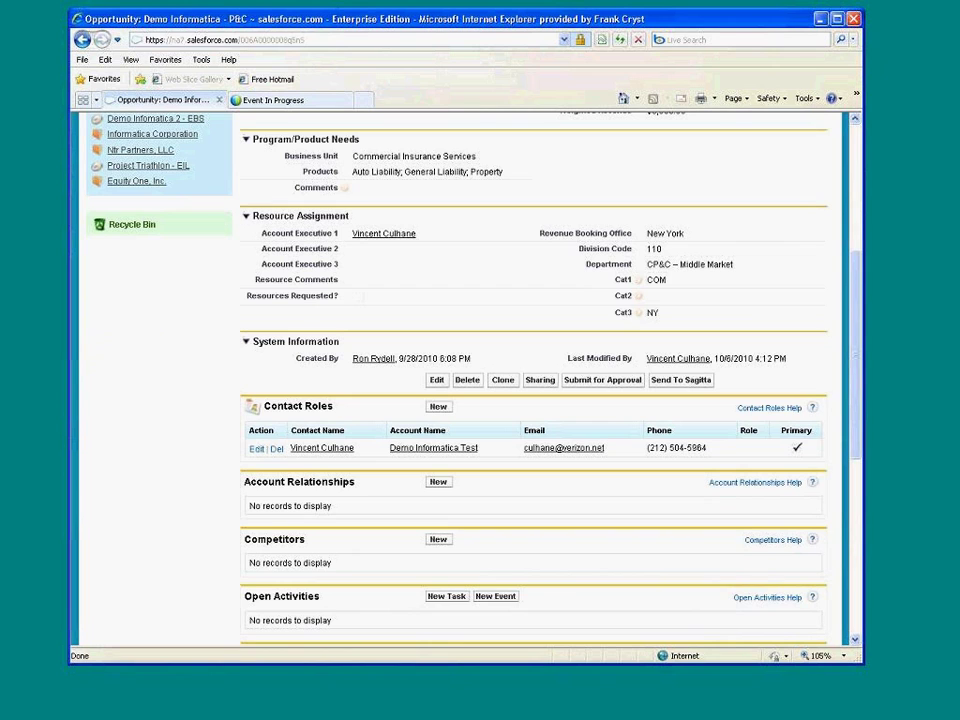
scroll(493, 306, down, 10)
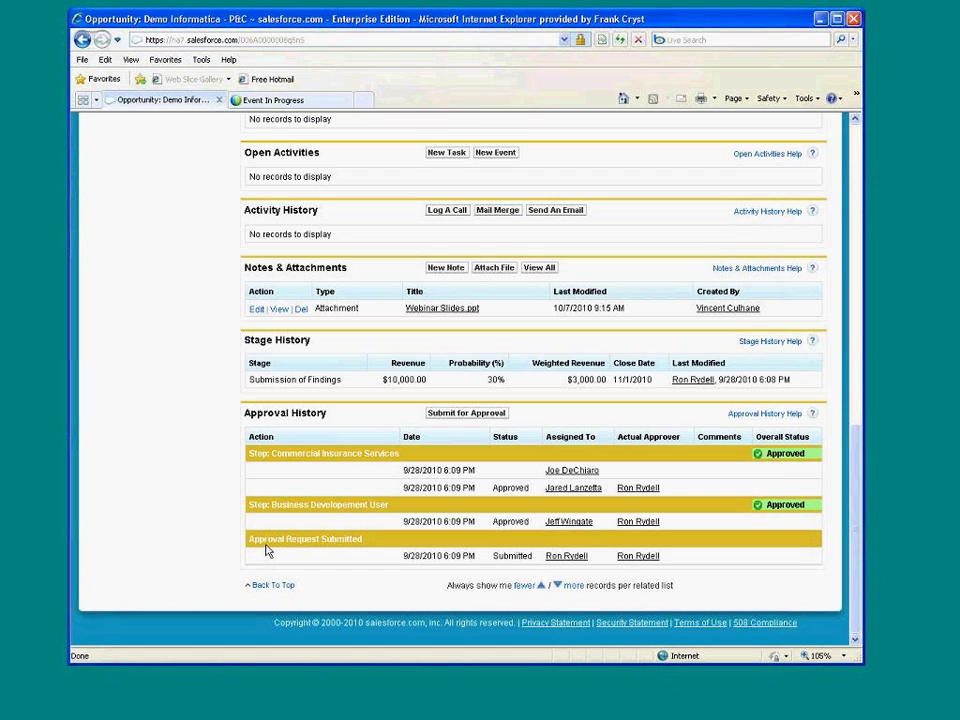
scroll(390, 364, up, 3)
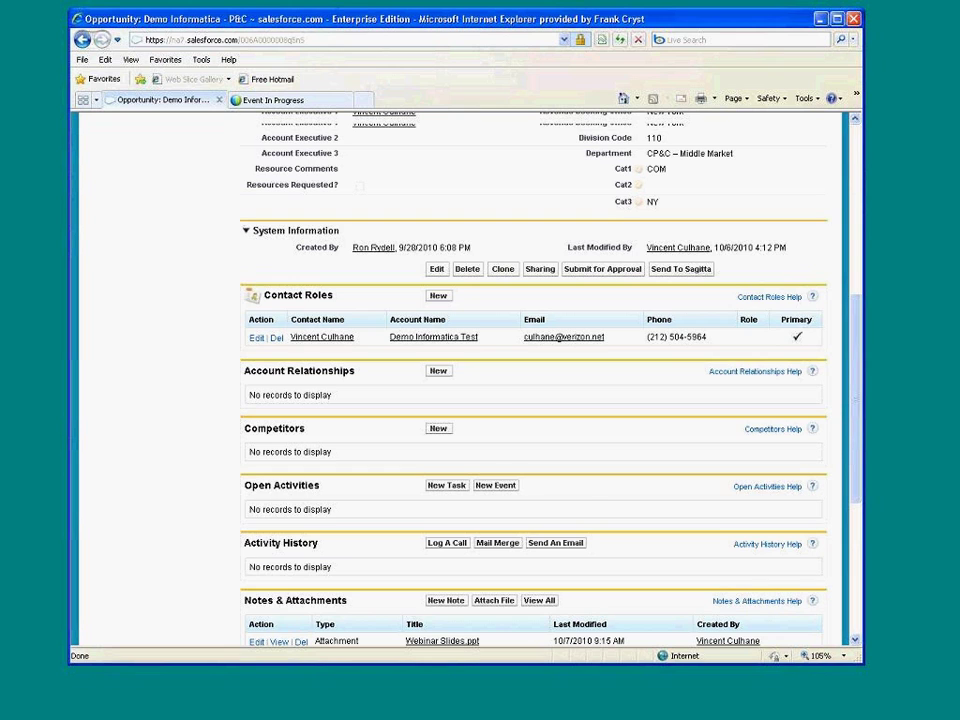
scroll(559, 313, down, 3)
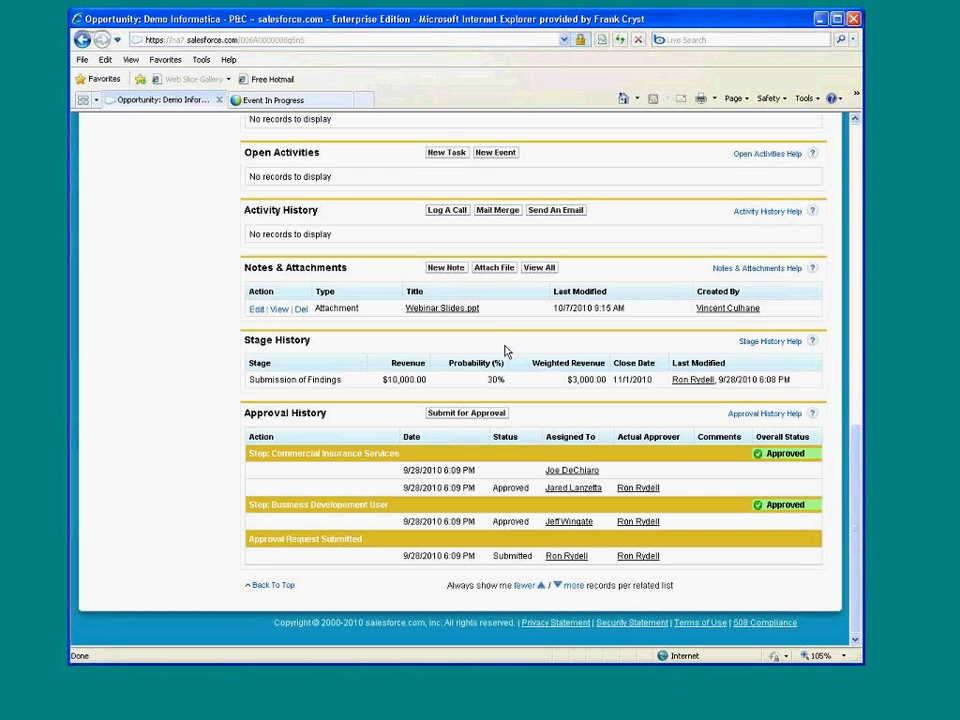
scroll(507, 342, up, 3)
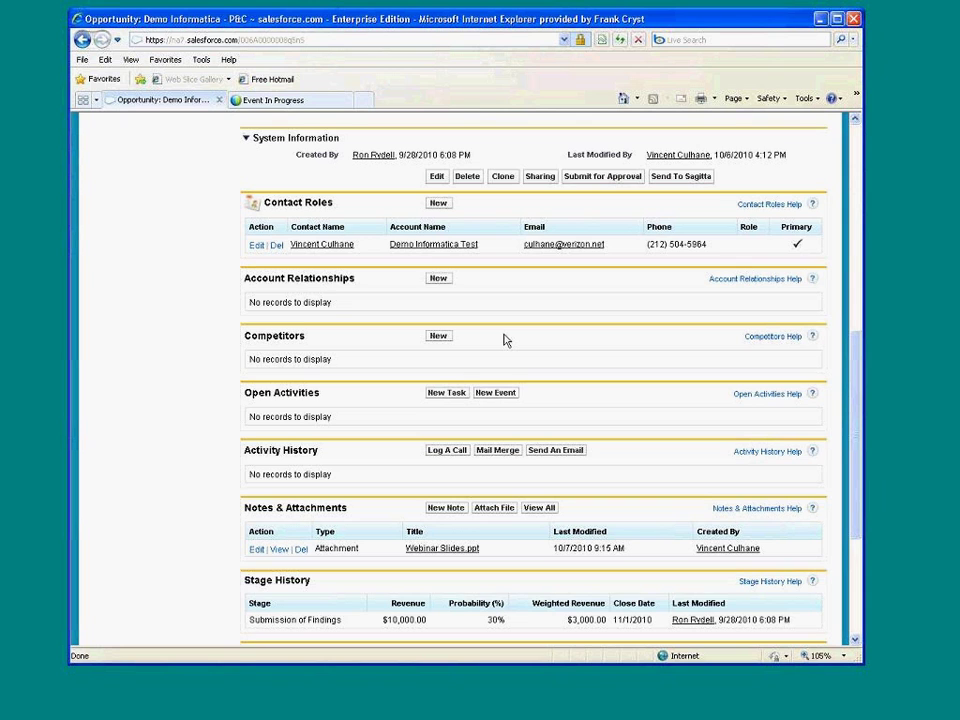
scroll(435, 279, up, 1)
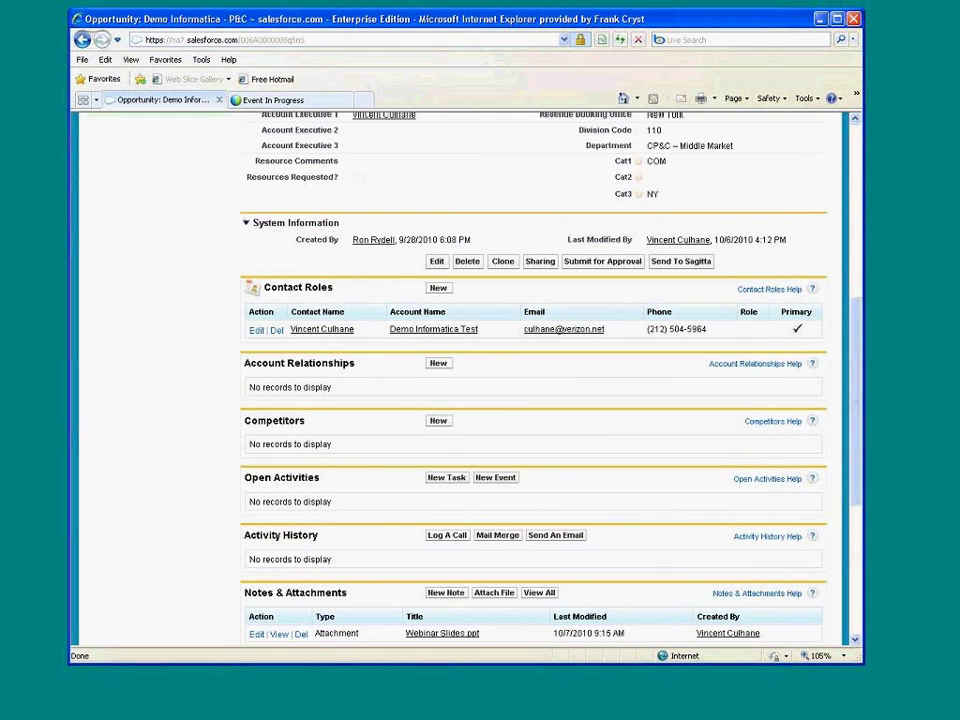
scroll(465, 380, up, 1)
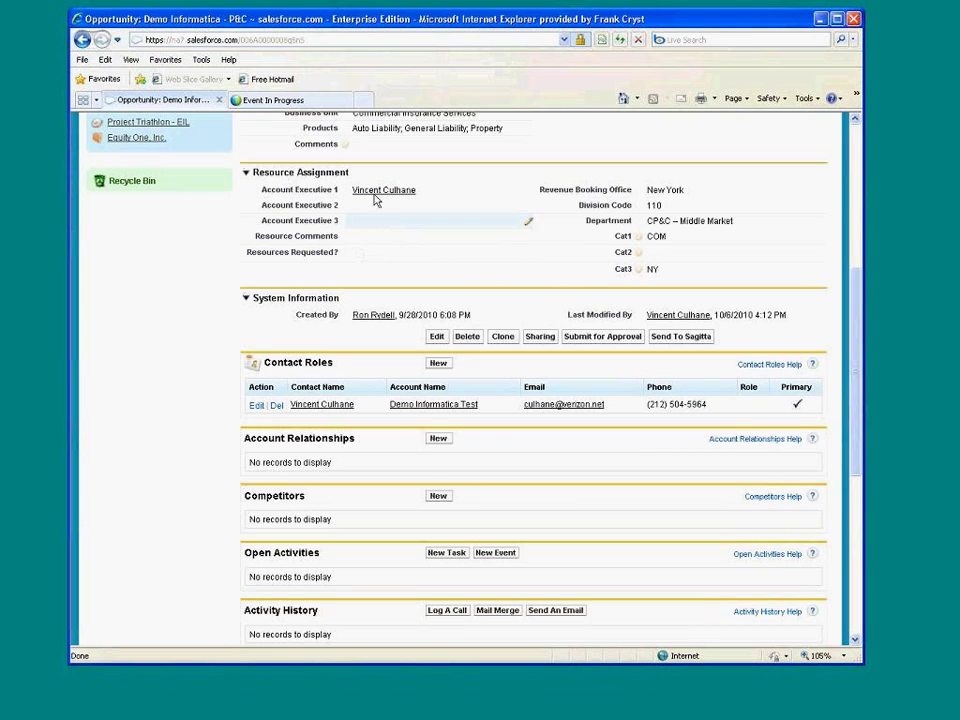
mouse_move(376, 194)
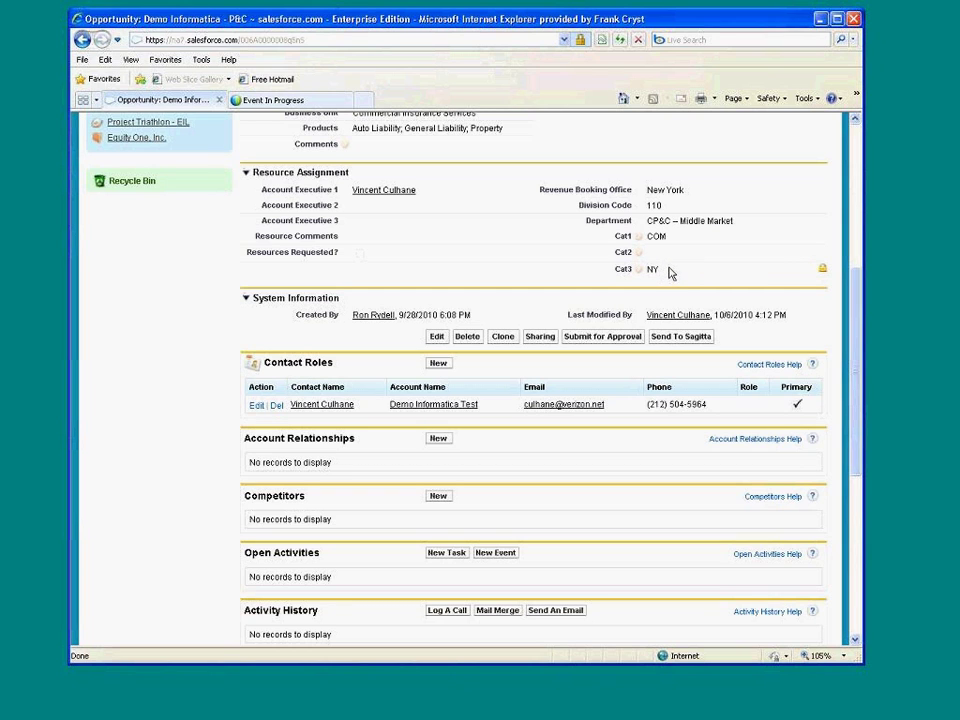
- Send the Demo Informatica - P&C opportunity to Sagitta and dismiss the resulting notice
scroll(288, 265, up, 2)
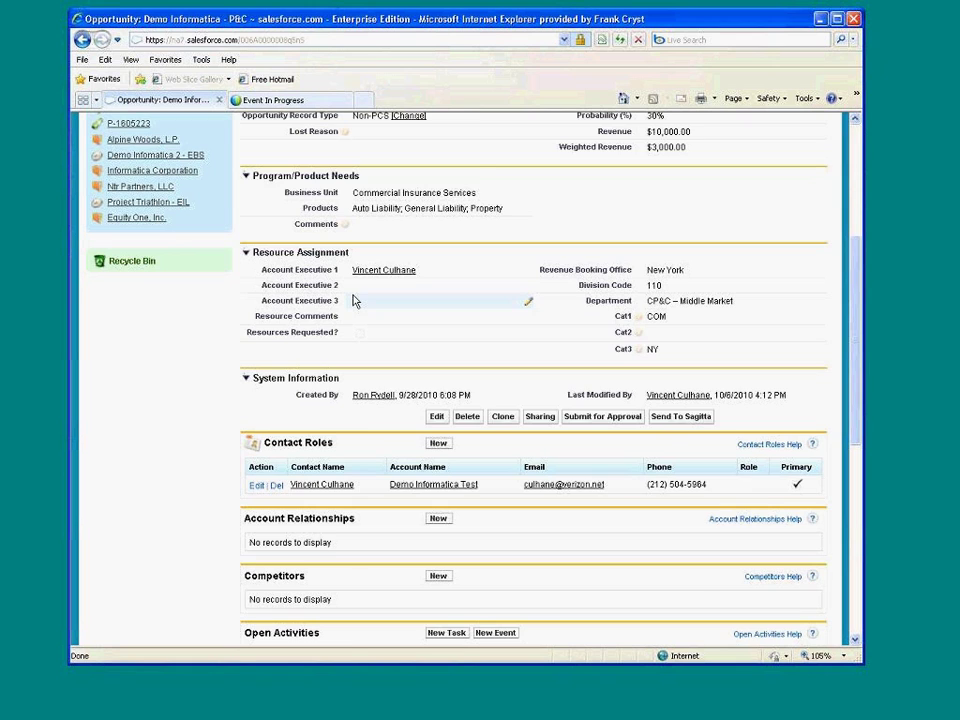
scroll(353, 300, up, 3)
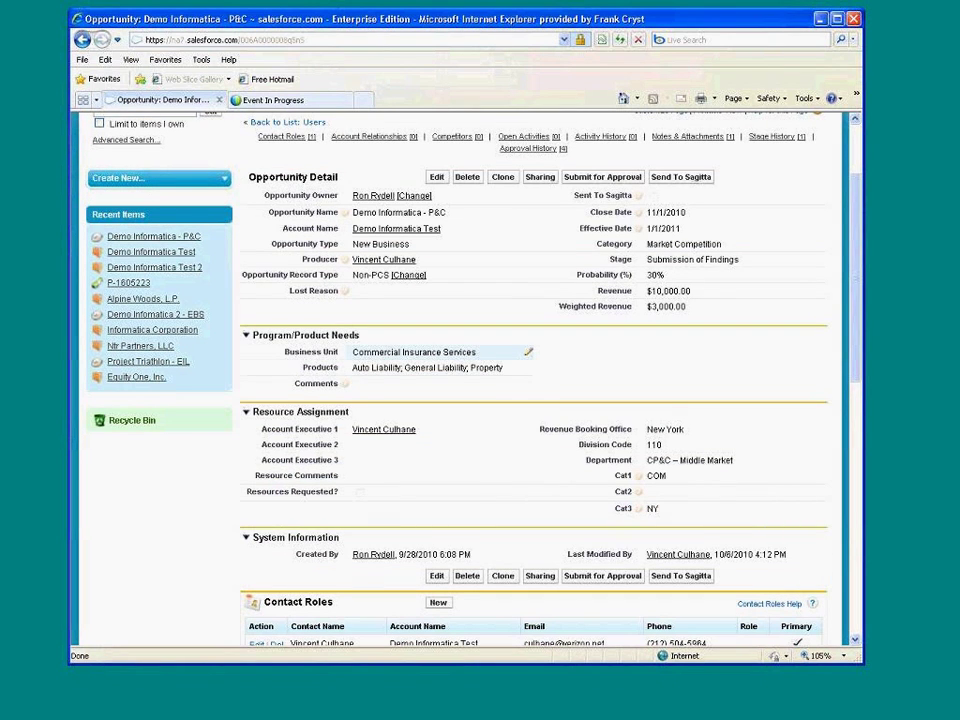
click(671, 178)
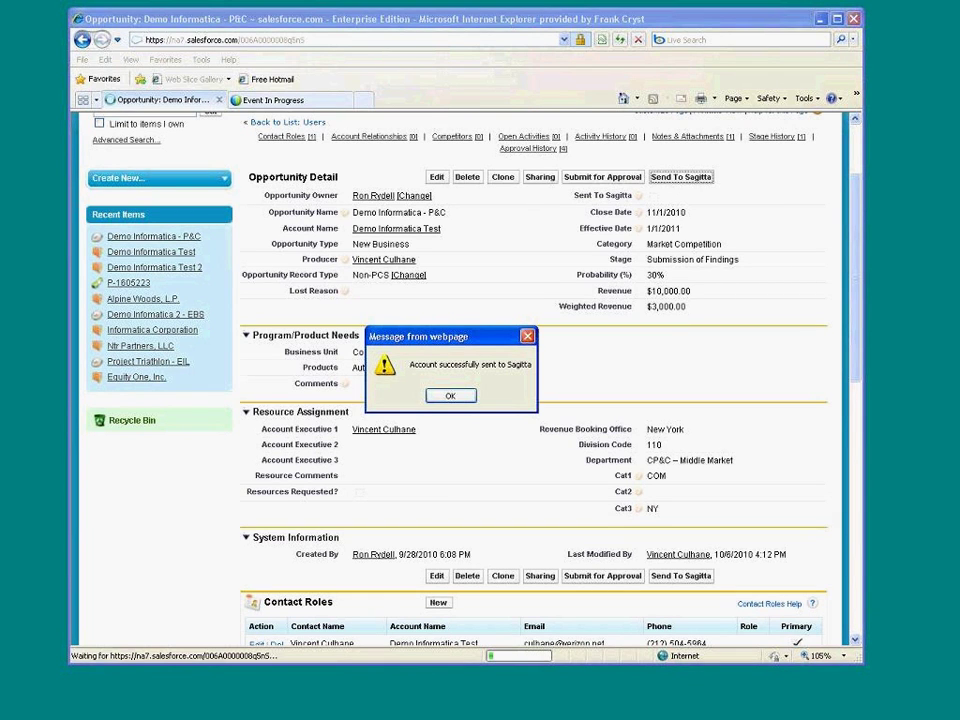
click(440, 396)
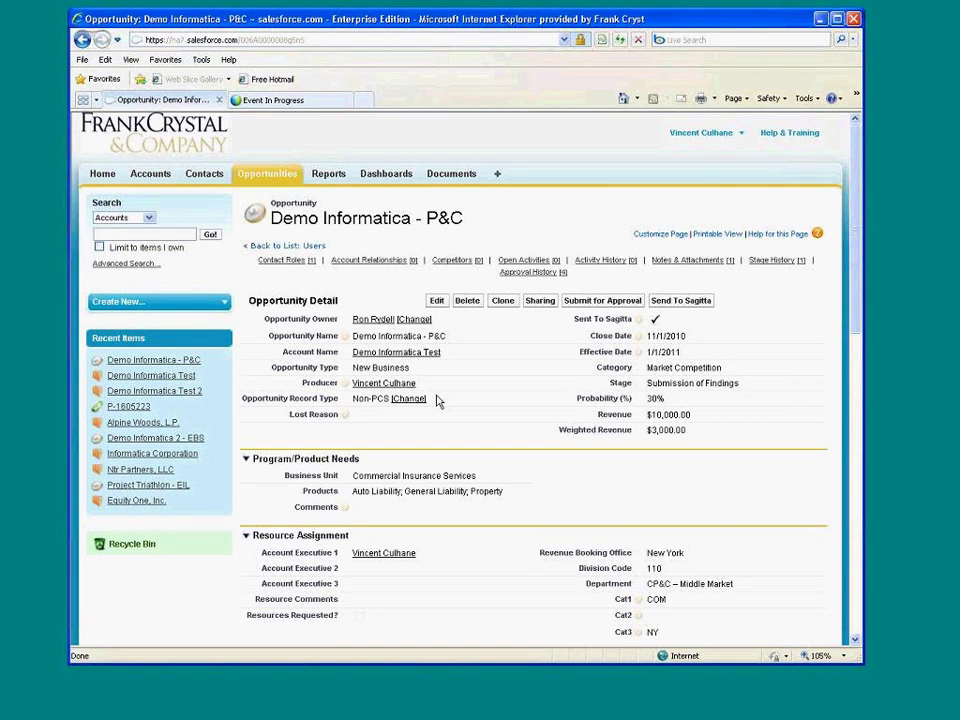
- Review the opportunity record after the transfer, checking the Sent To Sagitta field, resource assignment, and notes and attachments
scroll(437, 401, down, 2)
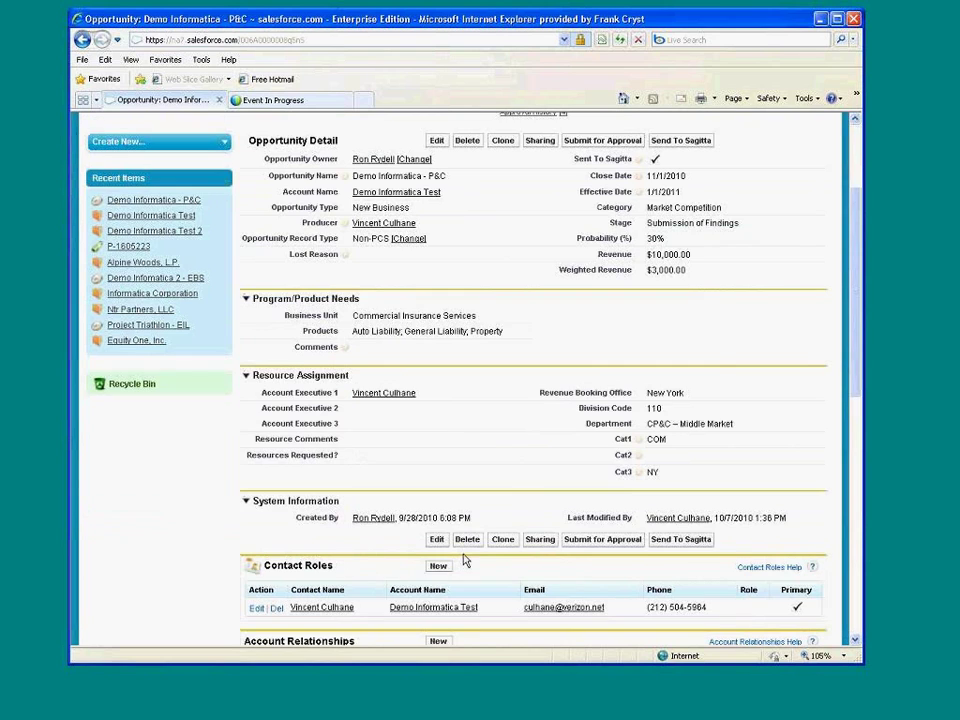
scroll(437, 401, down, 4)
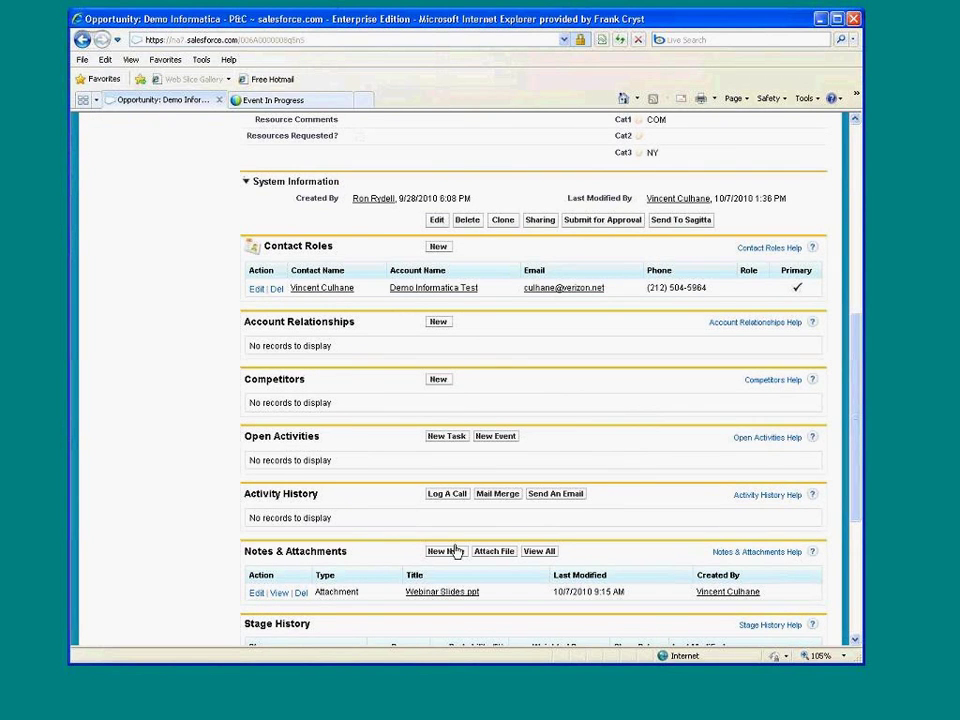
scroll(454, 551, down, 2)
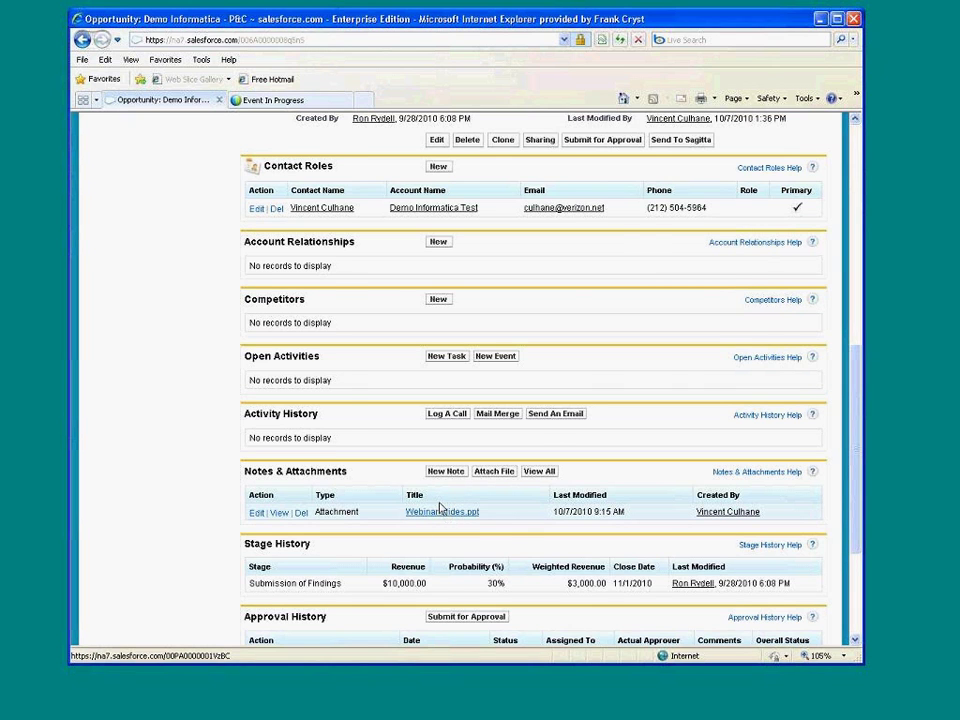
scroll(442, 415, up, 4)
scroll(441, 415, up, 2)
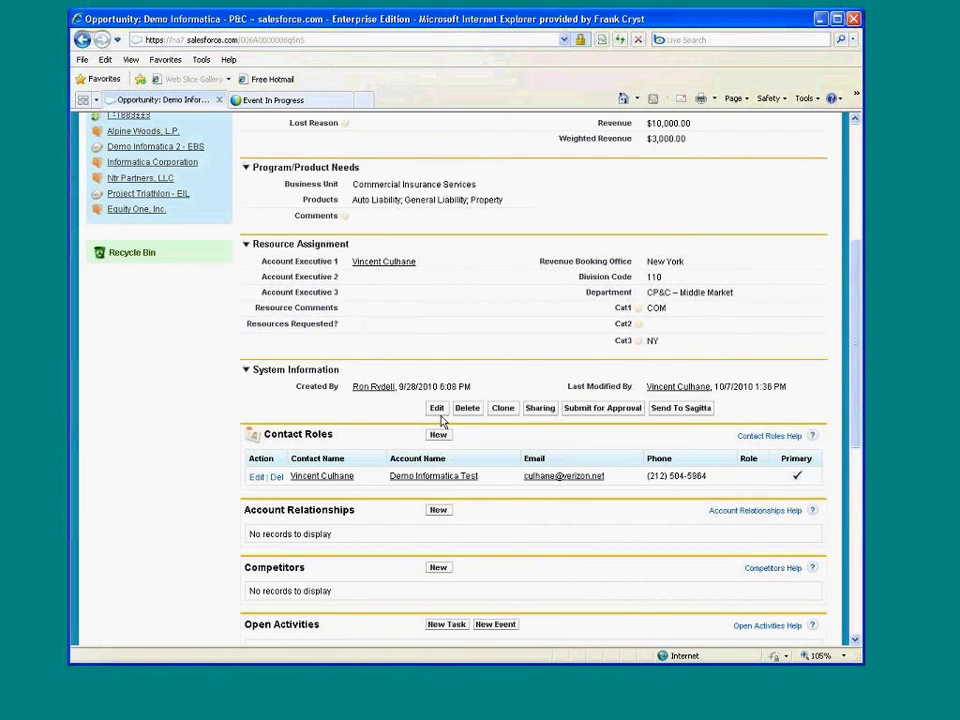
scroll(441, 420, up, 8)
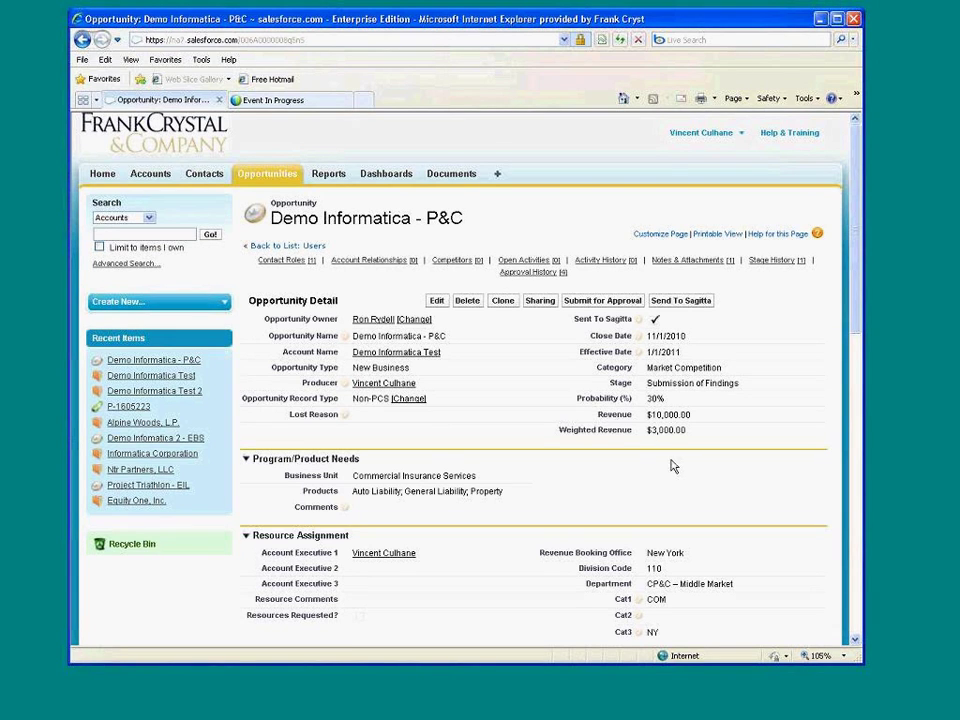
scroll(672, 465, down, 3)
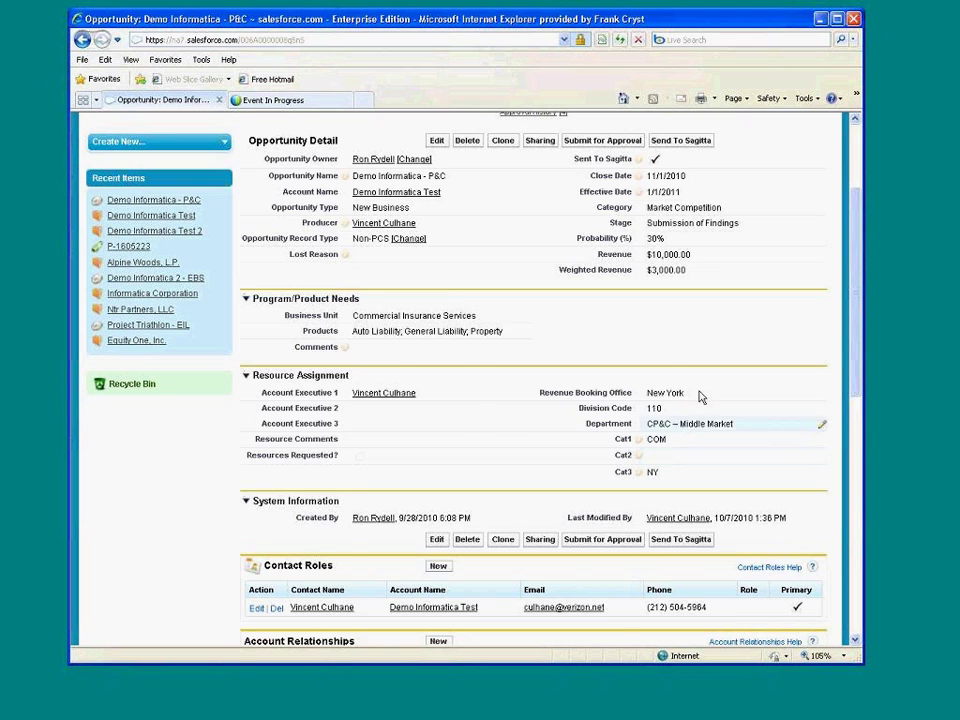
scroll(790, 298, up, 3)
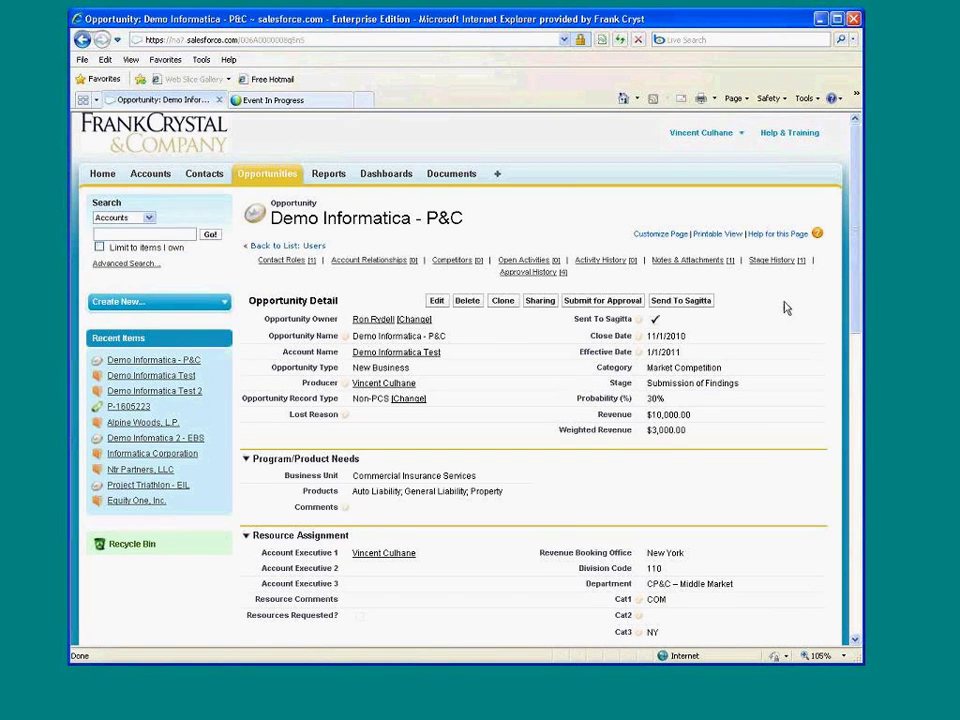
- Open the recently viewed Demo Informatica Test 2 account and examine its record type, client code, Sagitta status, address and related opportunities
click(146, 392)
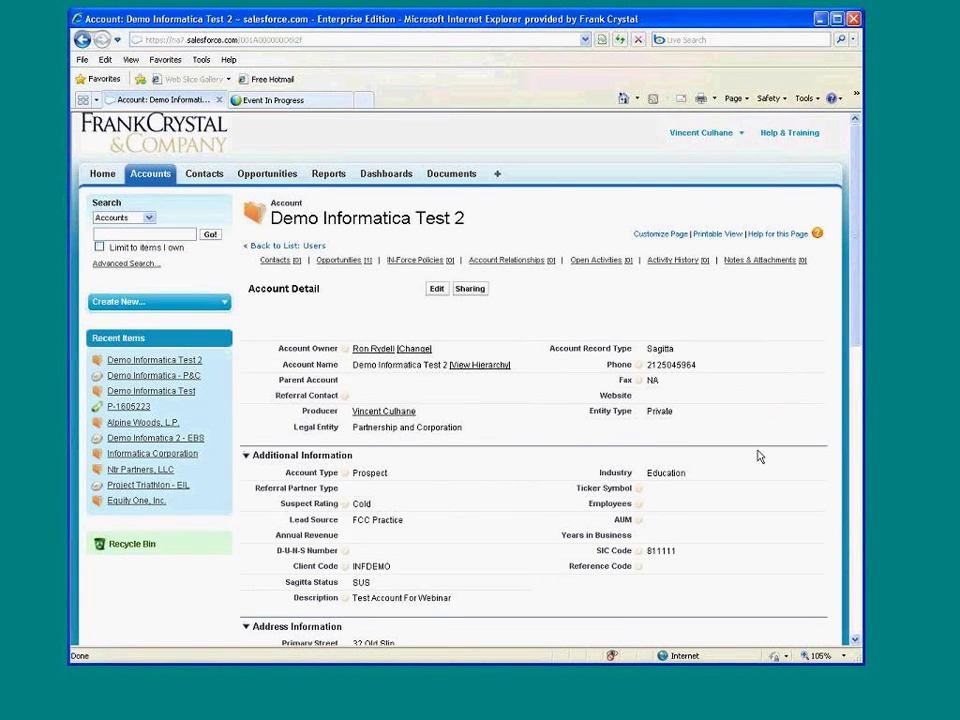
scroll(601, 331, down, 2)
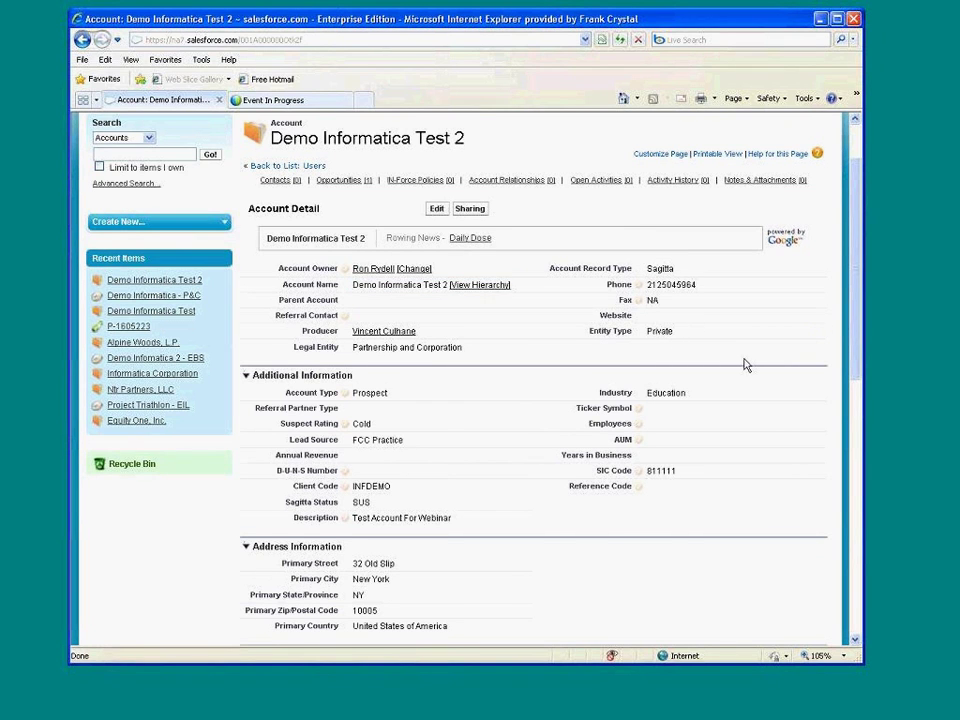
scroll(748, 364, down, 2)
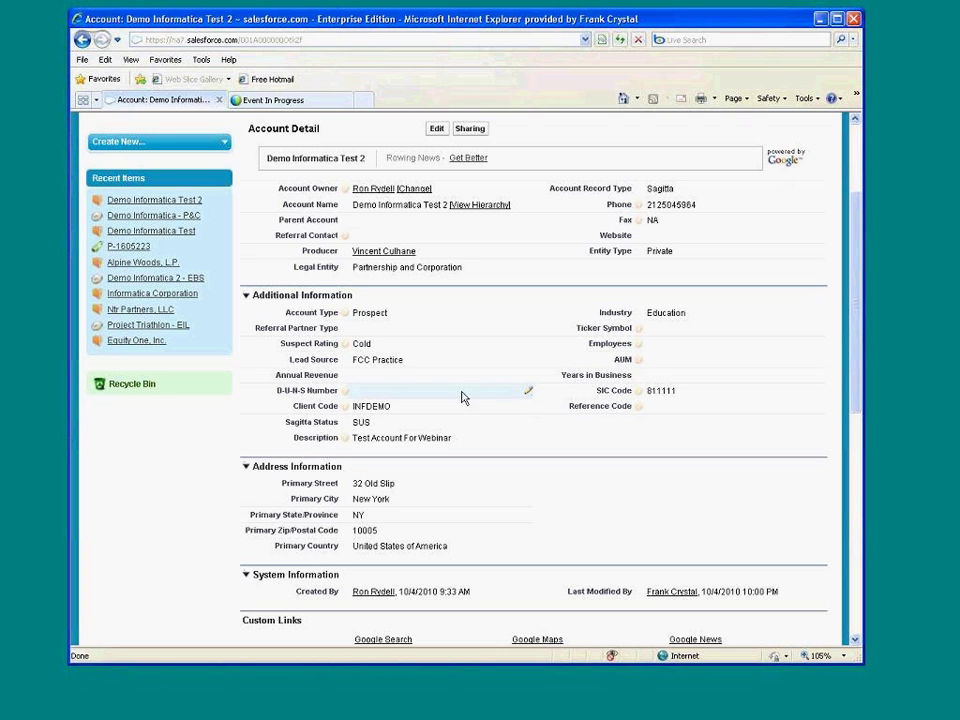
scroll(524, 393, down, 3)
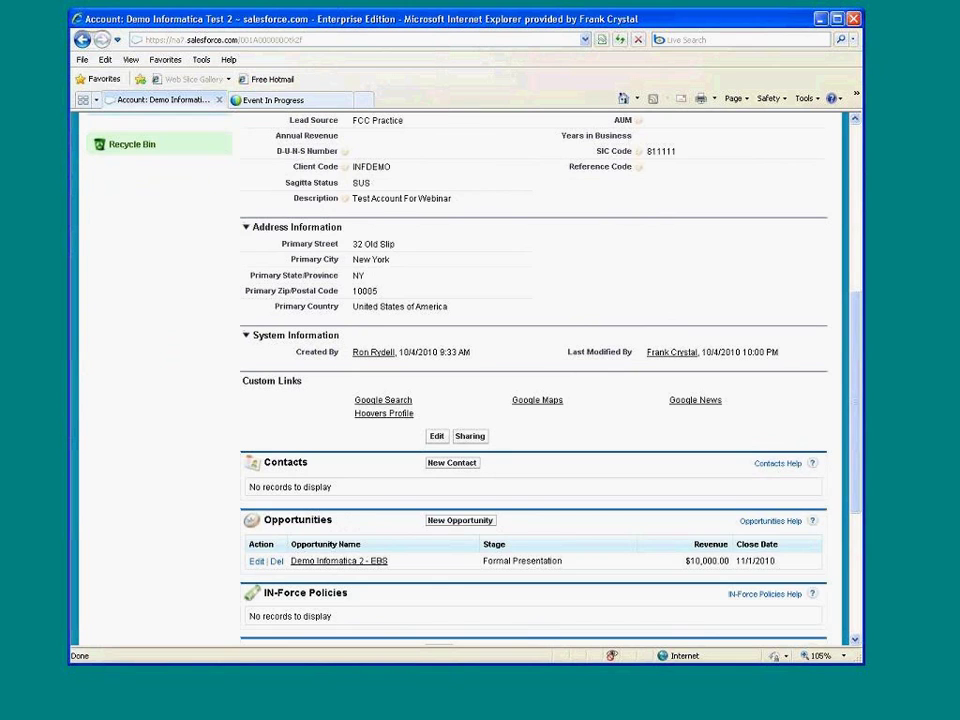
scroll(525, 398, up, 2)
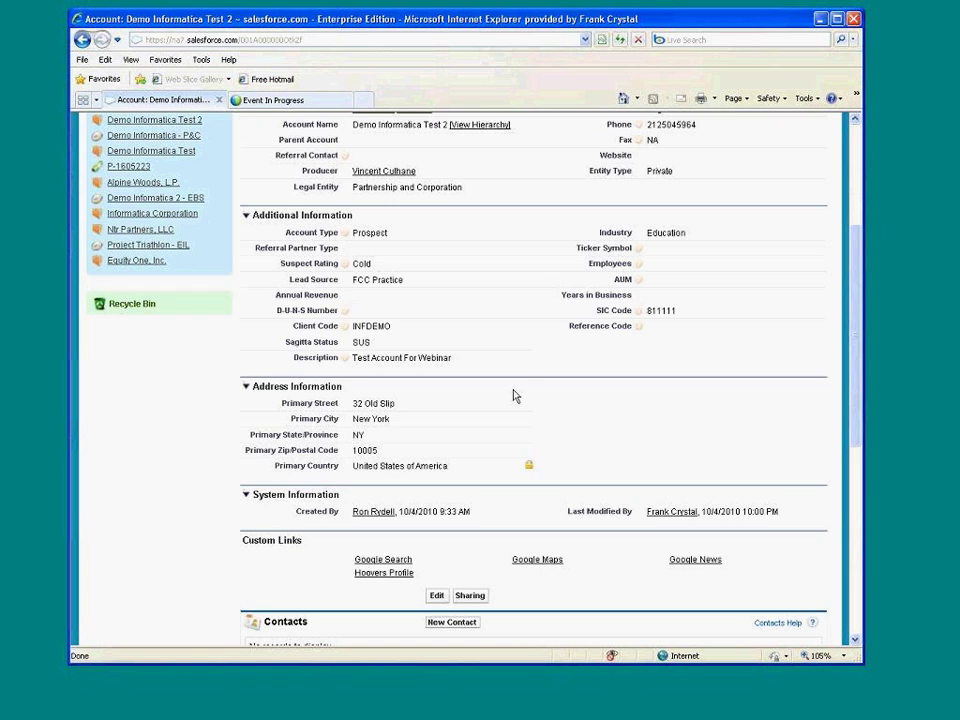
scroll(513, 390, up, 2)
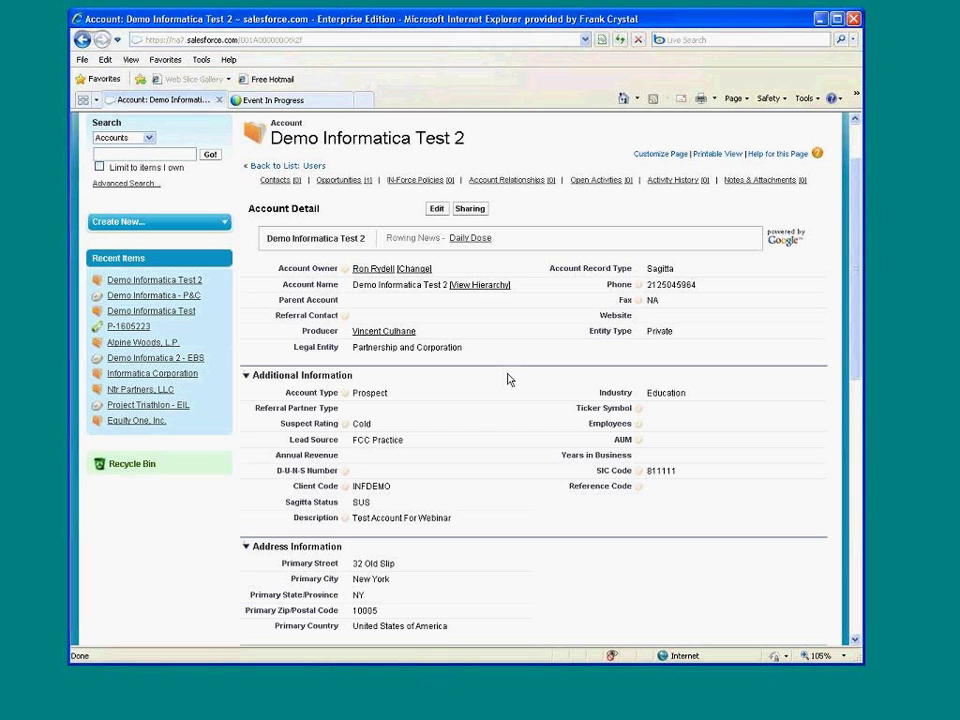
scroll(478, 418, down, 5)
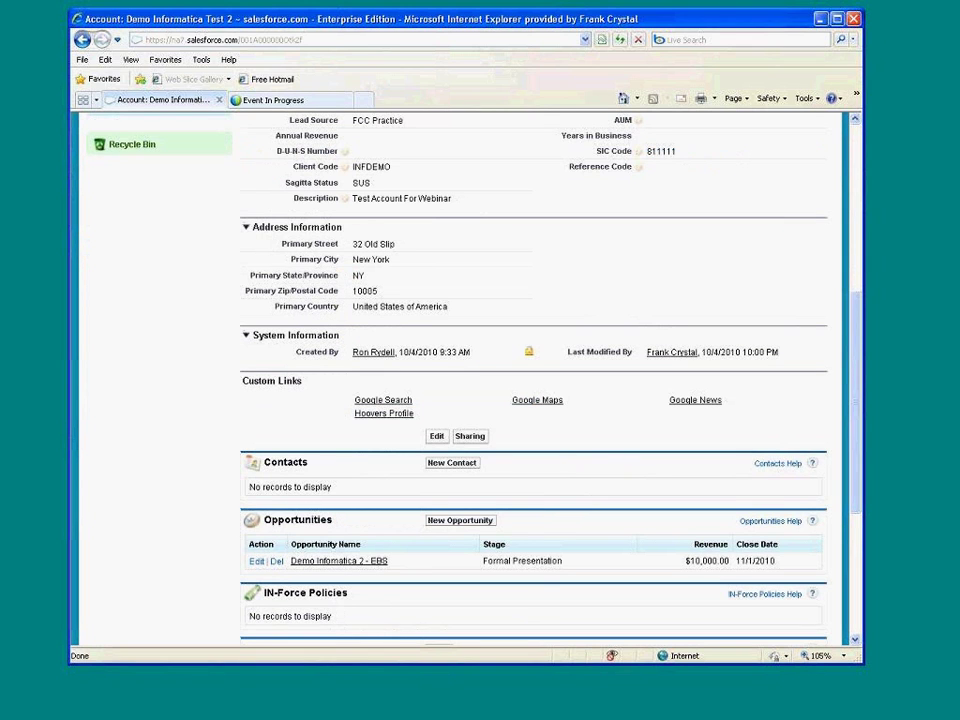
scroll(483, 381, up, 3)
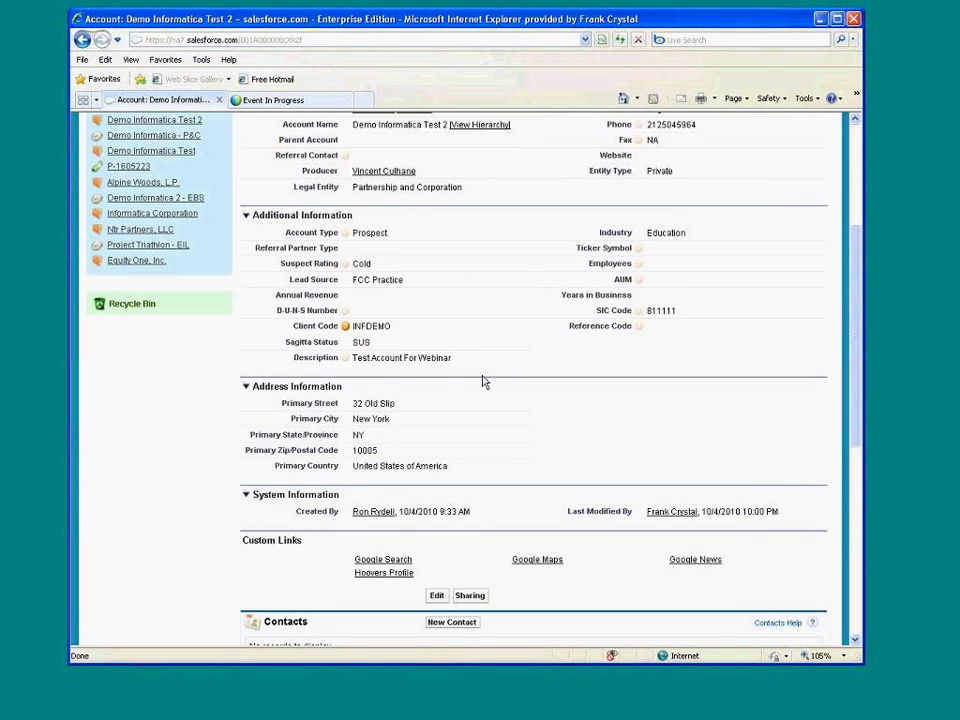
scroll(483, 381, up, 2)
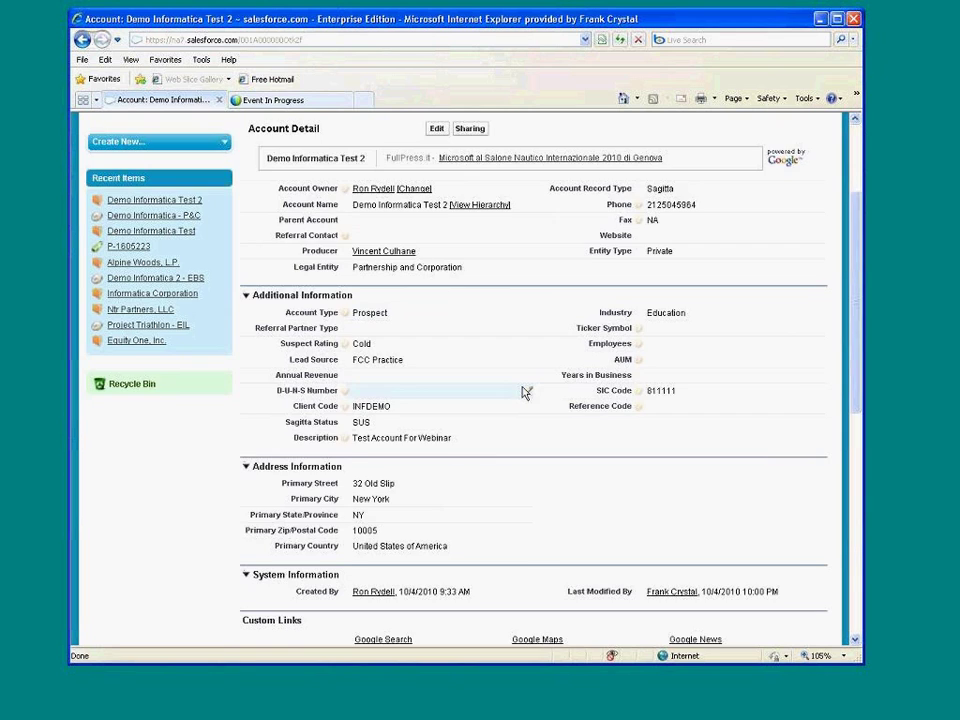
scroll(524, 392, down, 7)
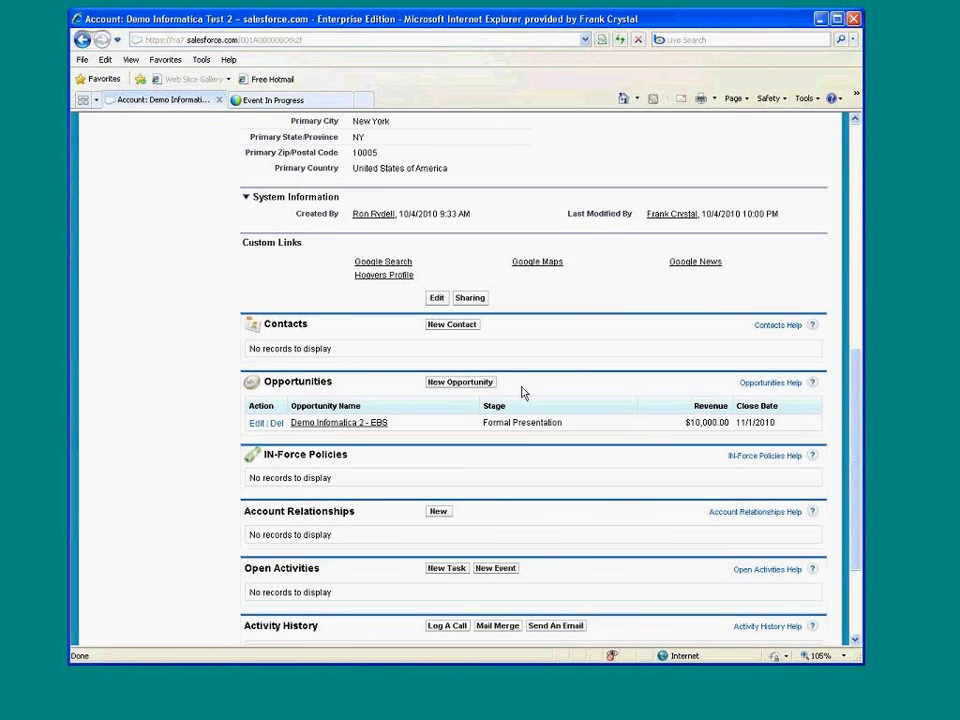
- Open the recently viewed Alpine Woods, L.P. account and review its record type, account type, client code and address
scroll(522, 393, up, 7)
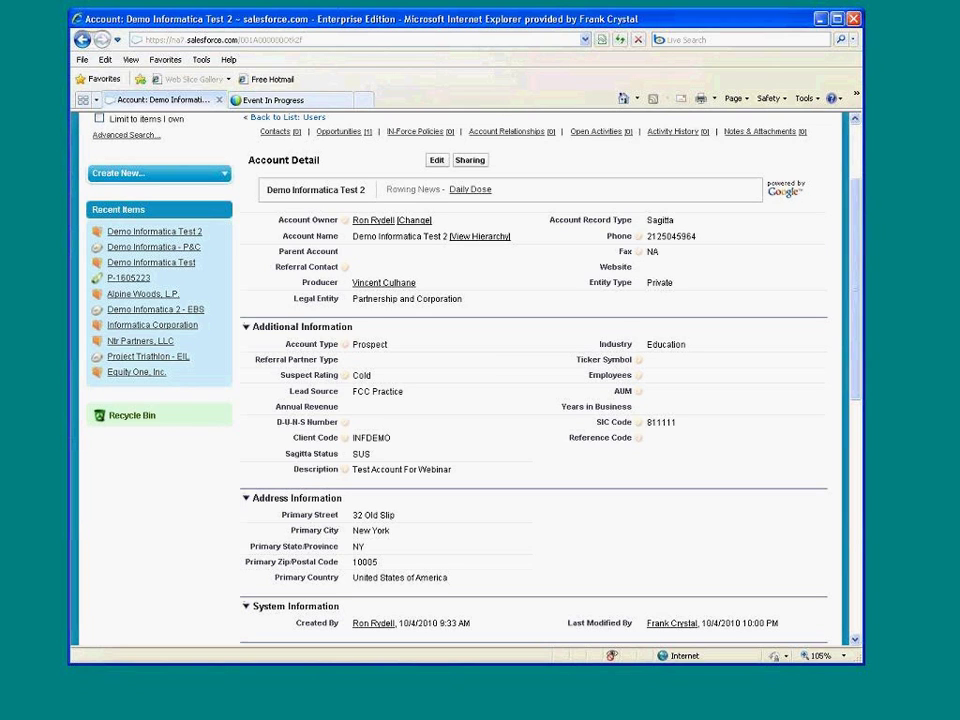
click(143, 294)
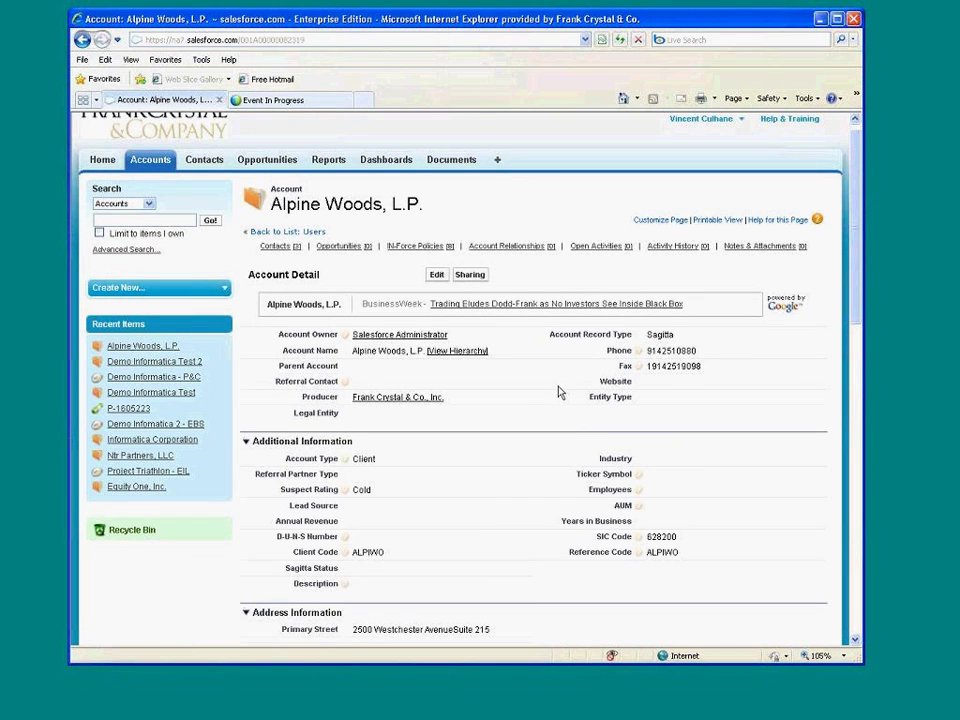
scroll(490, 418, down, 3)
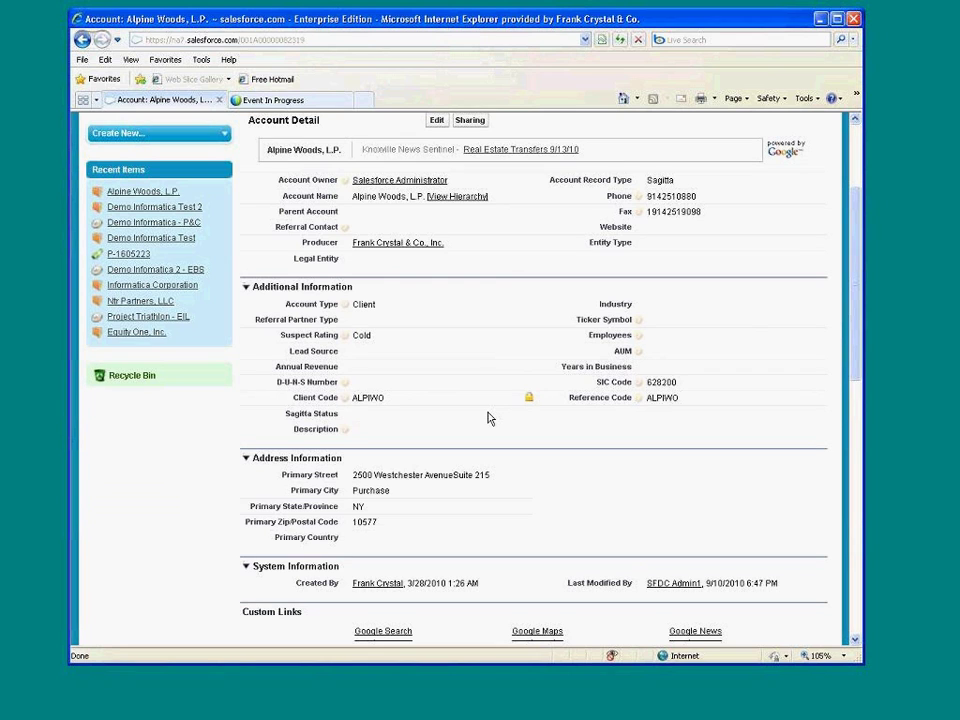
- Open the Com'l Non-Own/Hired Auto policy effective 1/1/2010 from the account's in-force policies, review its details and close its window
scroll(466, 388, down, 10)
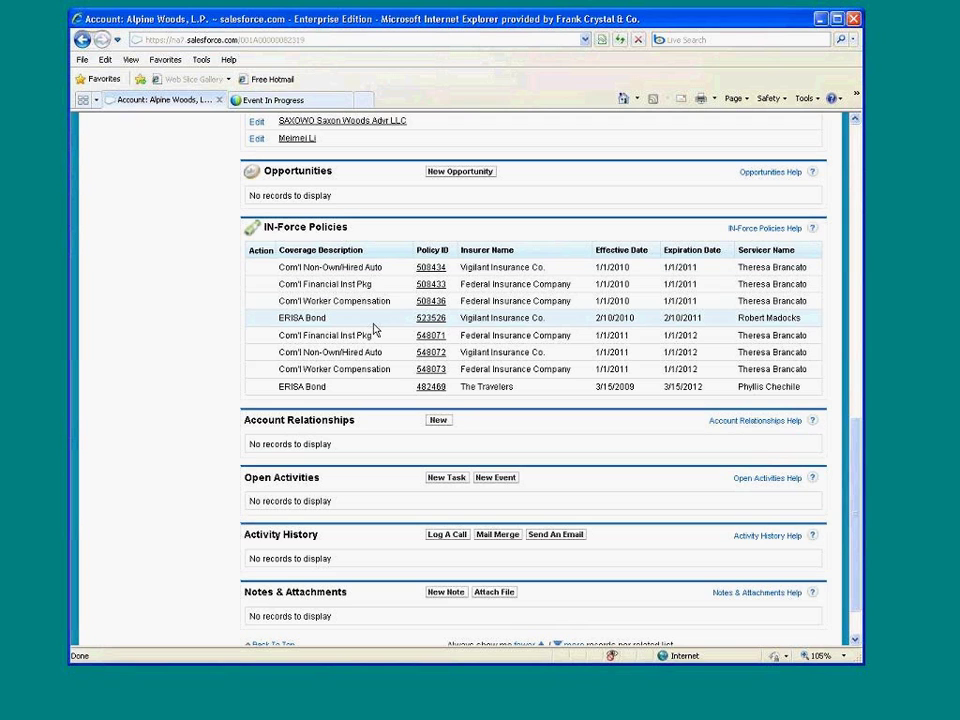
click(431, 267)
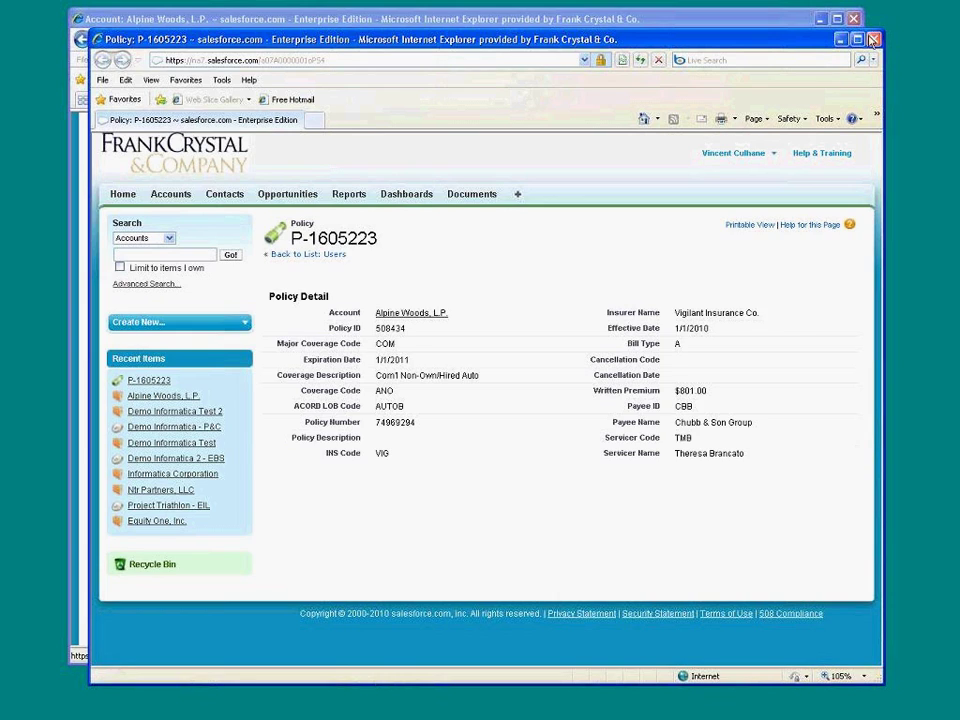
key(alt+F4)
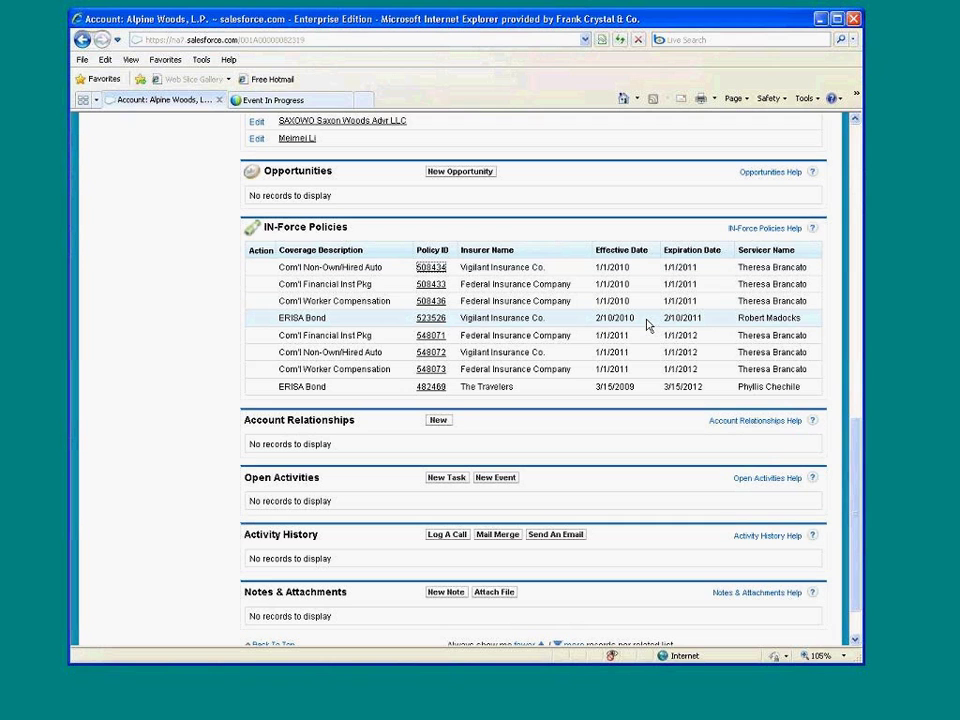
- Examine the Alpine Woods, L.P. account's details, contacts, opportunities, in-force policies and activity lists
scroll(624, 296, up, 10)
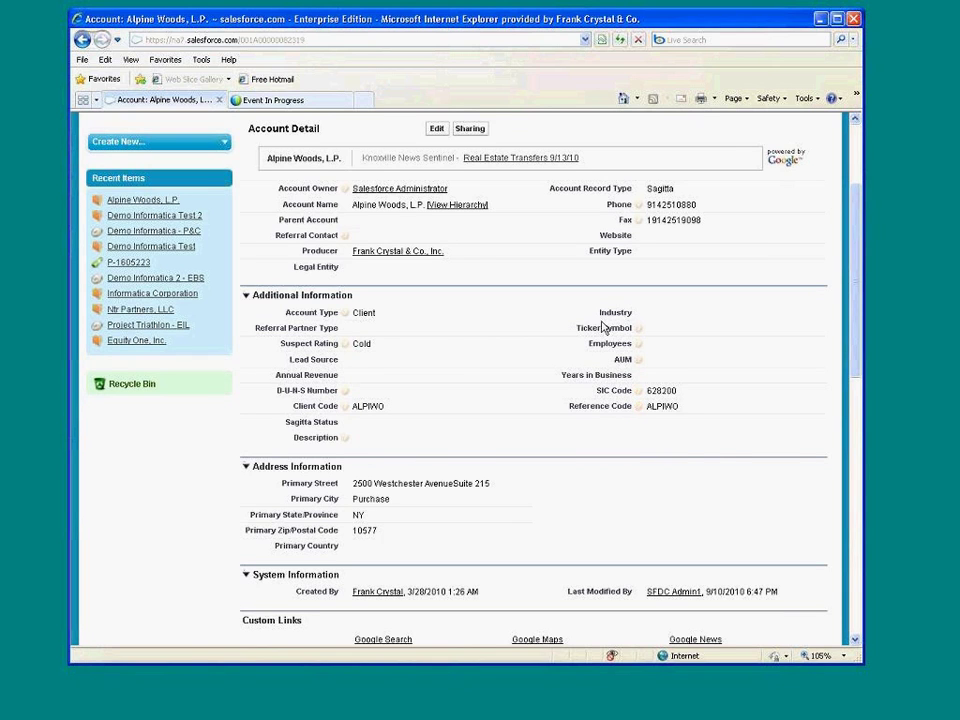
scroll(548, 380, down, 10)
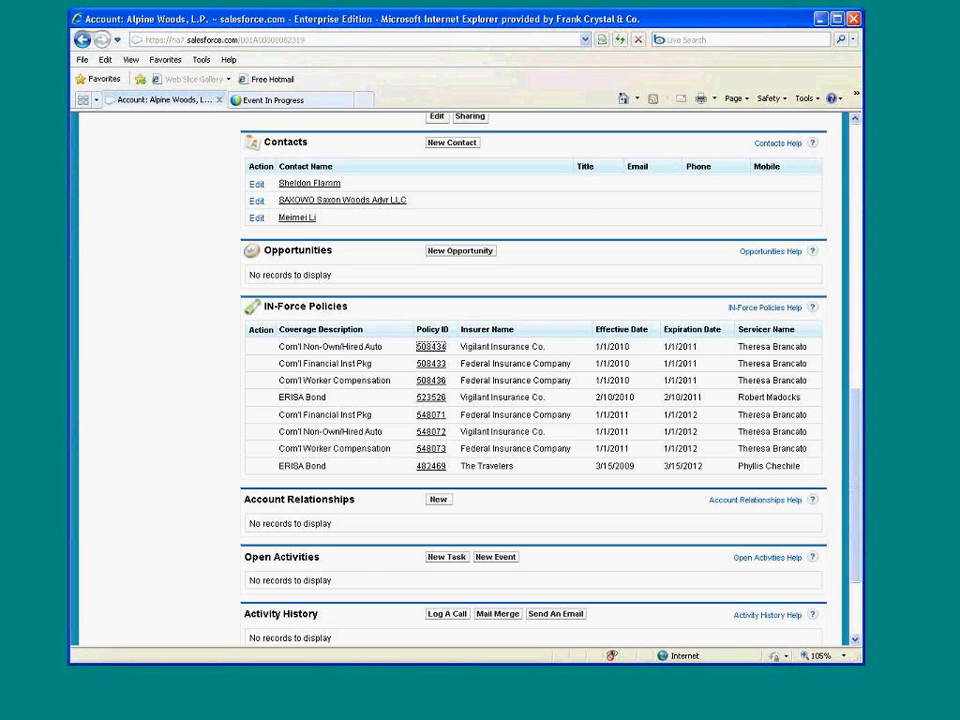
scroll(546, 328, down, 1)
scroll(546, 328, up, 3)
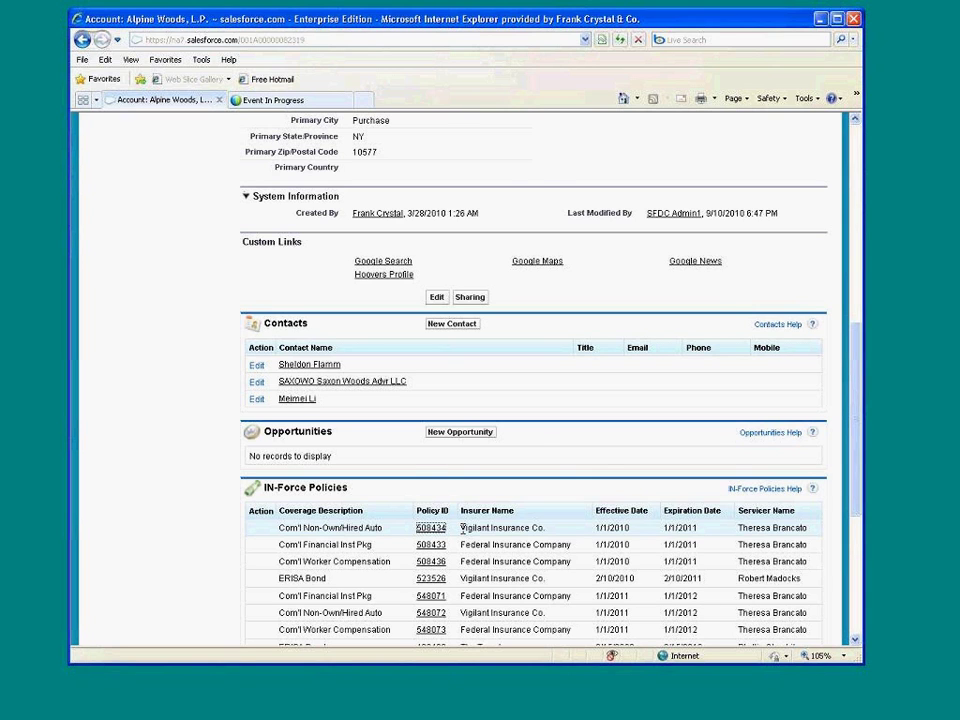
scroll(435, 428, down, 2)
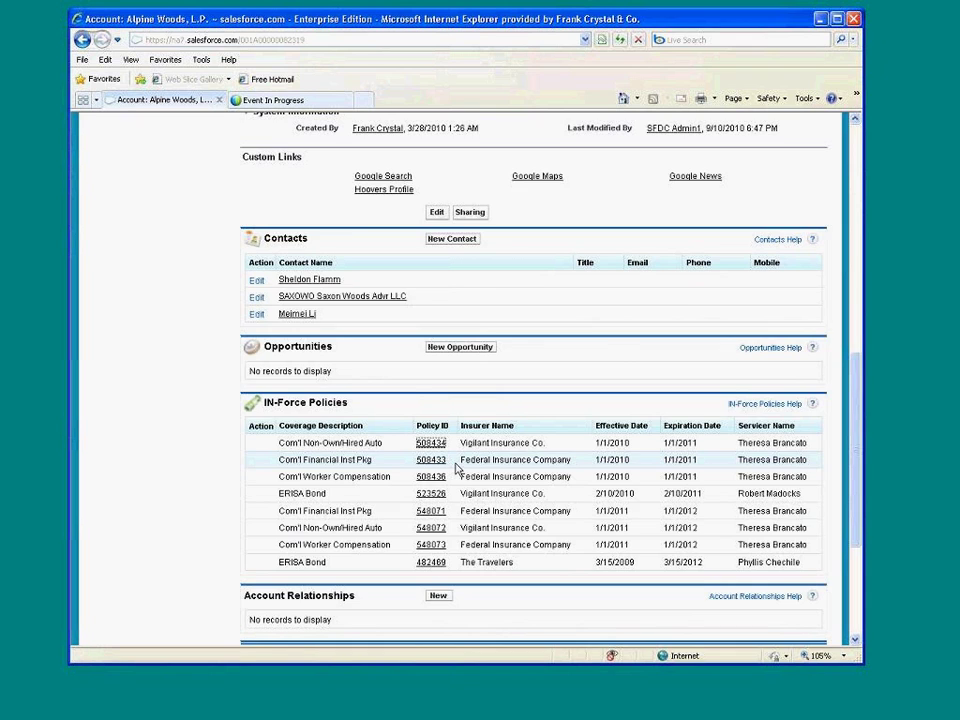
scroll(458, 469, down, 4)
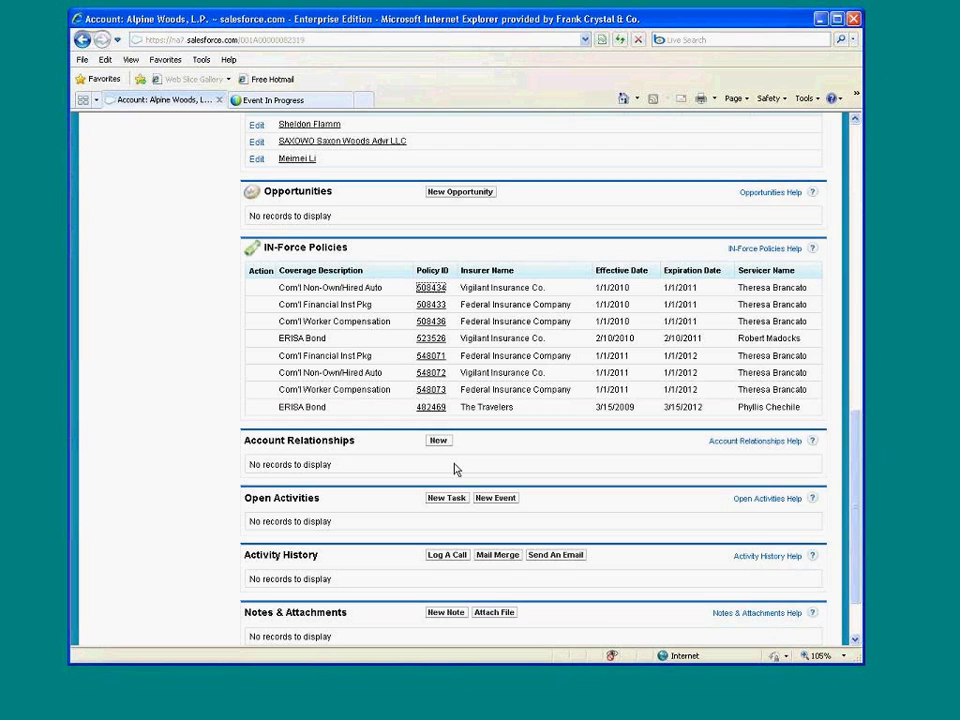
scroll(455, 469, up, 15)
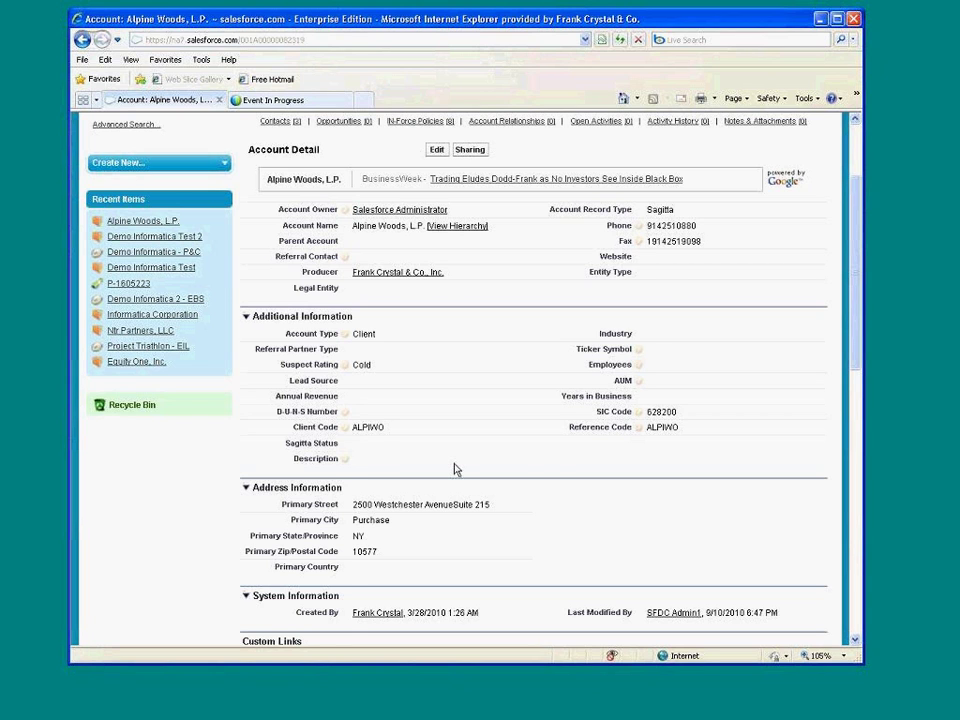
scroll(455, 468, up, 2)
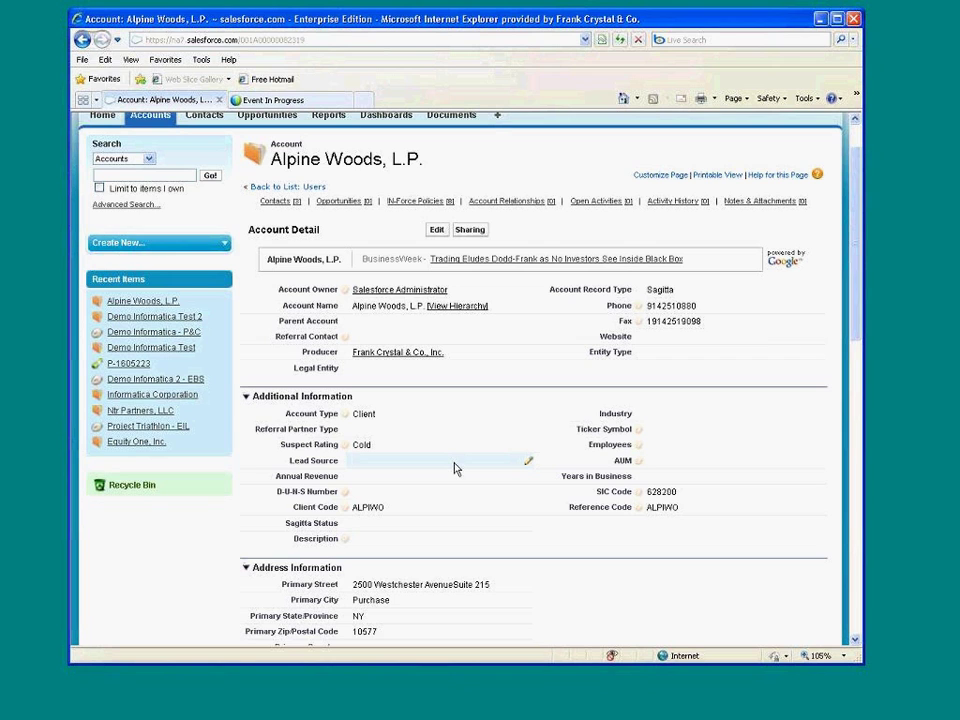
scroll(619, 306, up, 1)
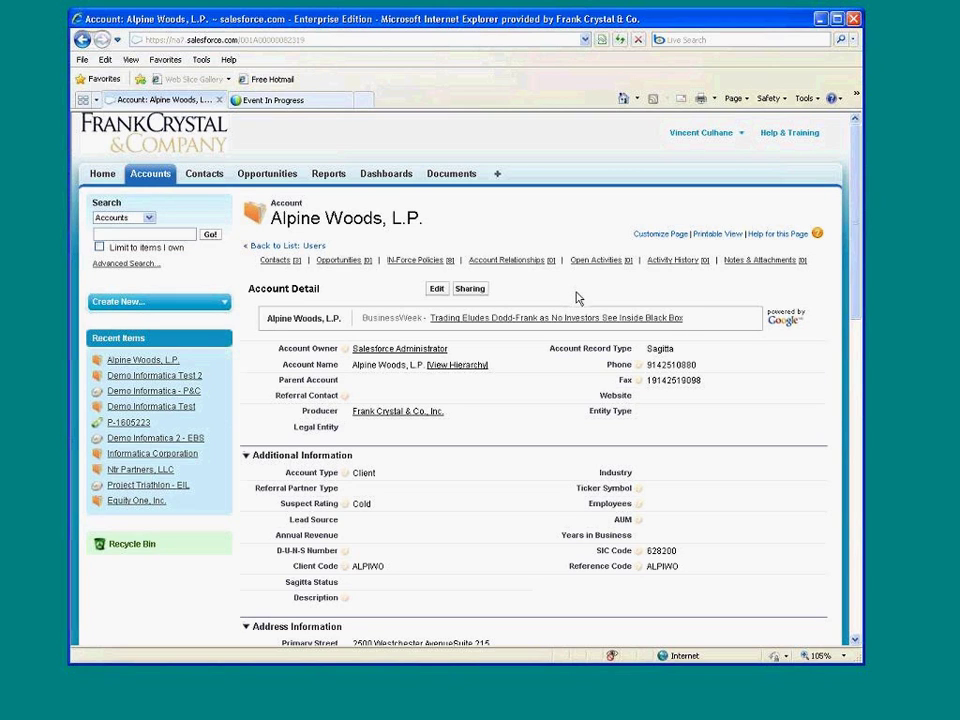
- Open the Frank Crystal Adoption Dashboard and review its logged-in users, login leaderboard, added information and open tasks
click(393, 178)
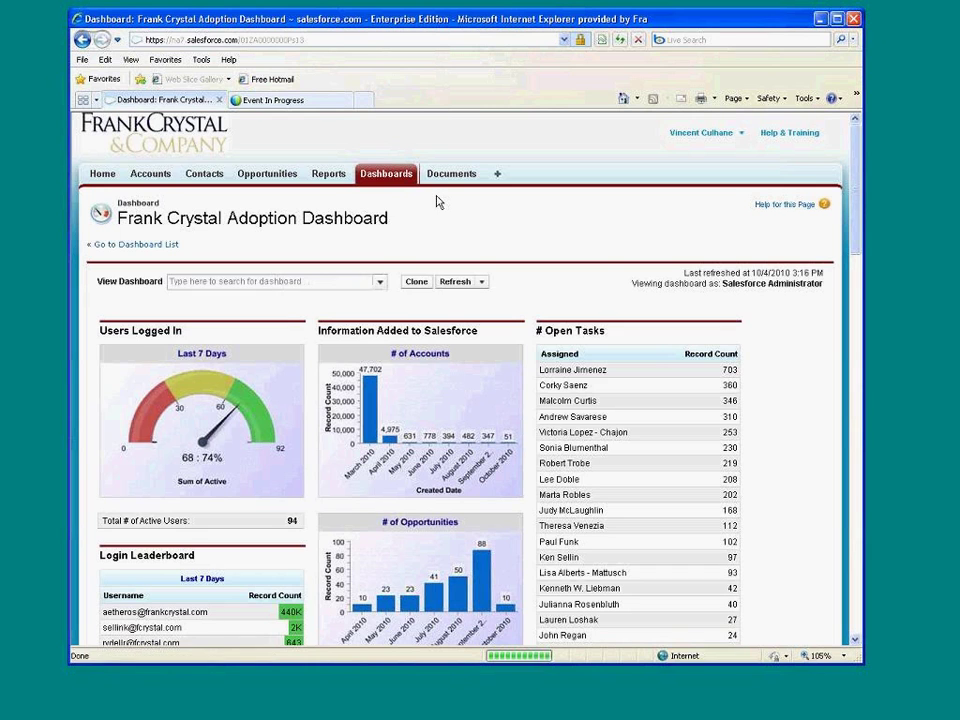
scroll(436, 201, down, 3)
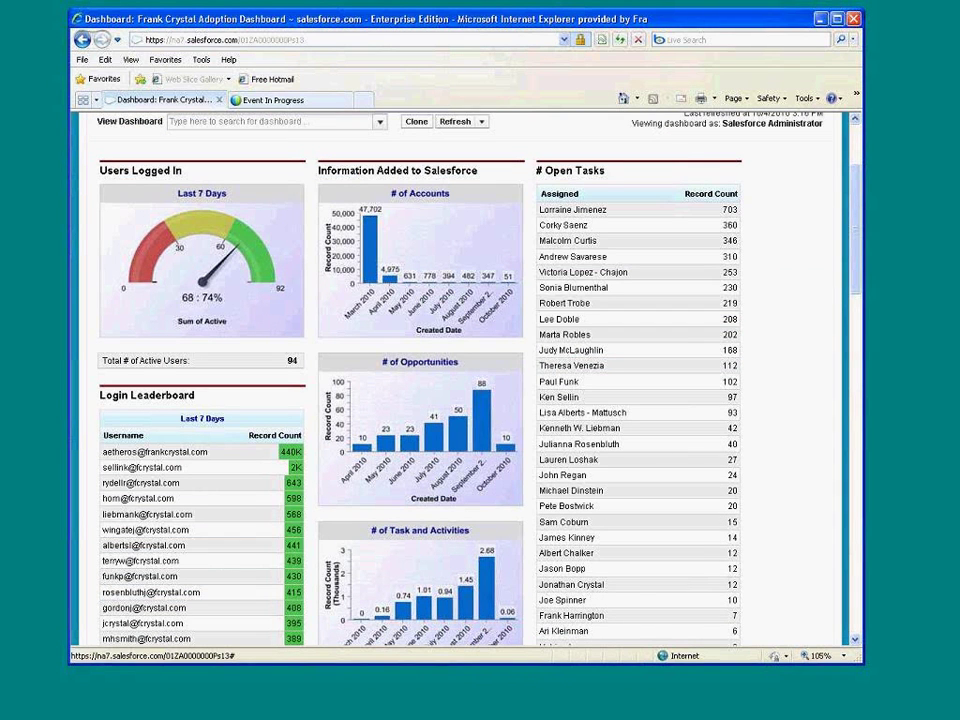
scroll(101, 344, up, 2)
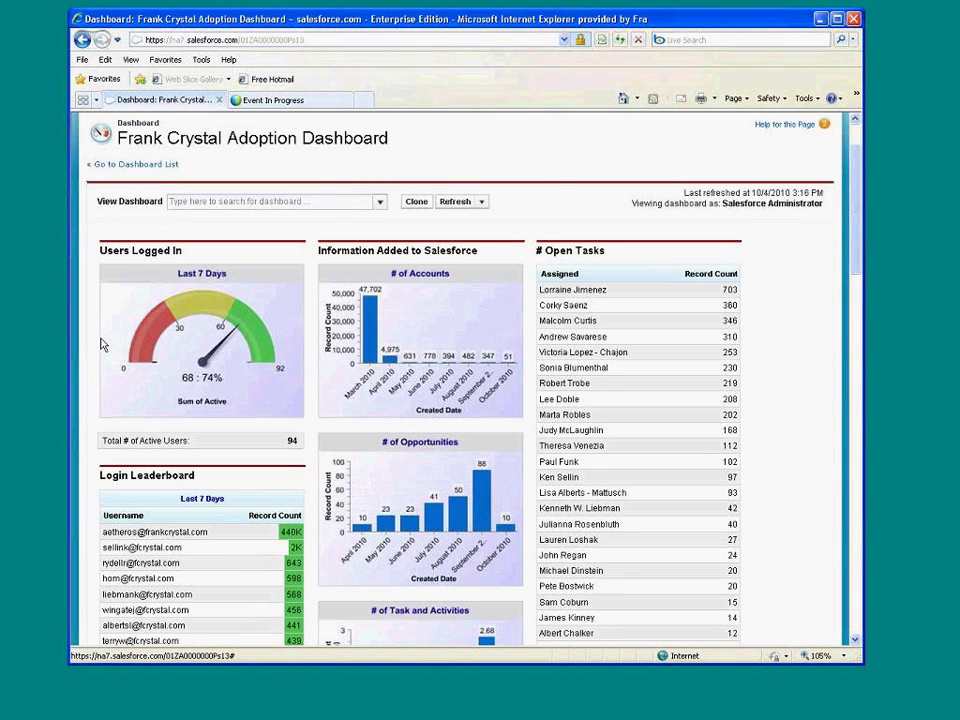